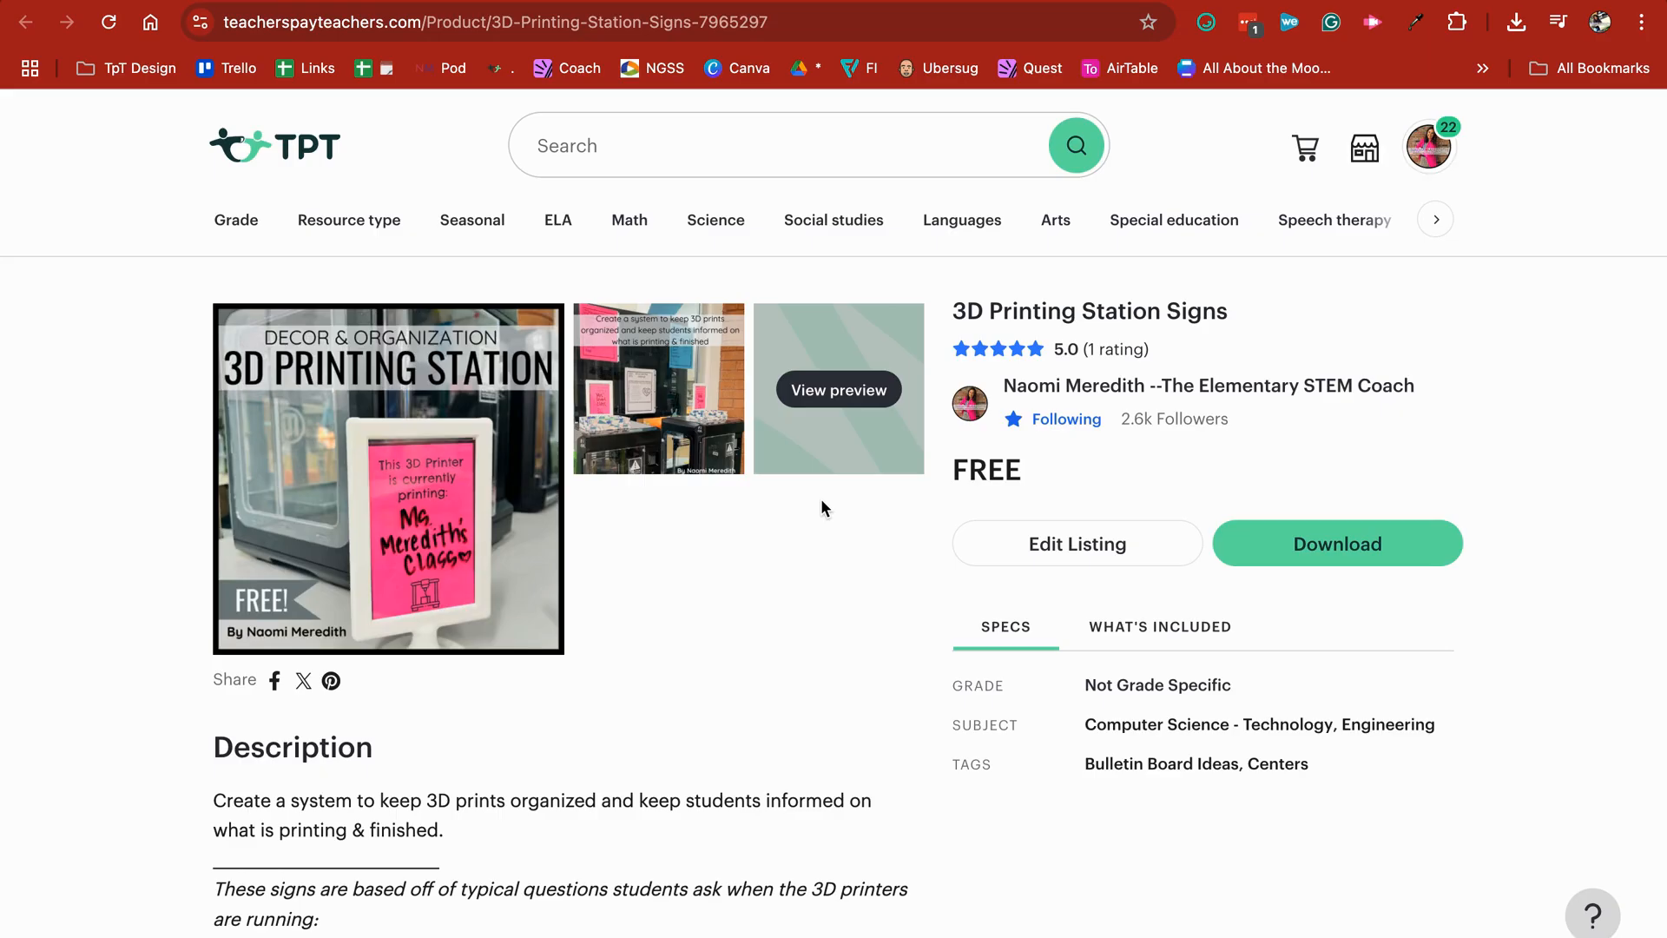
click(651, 417)
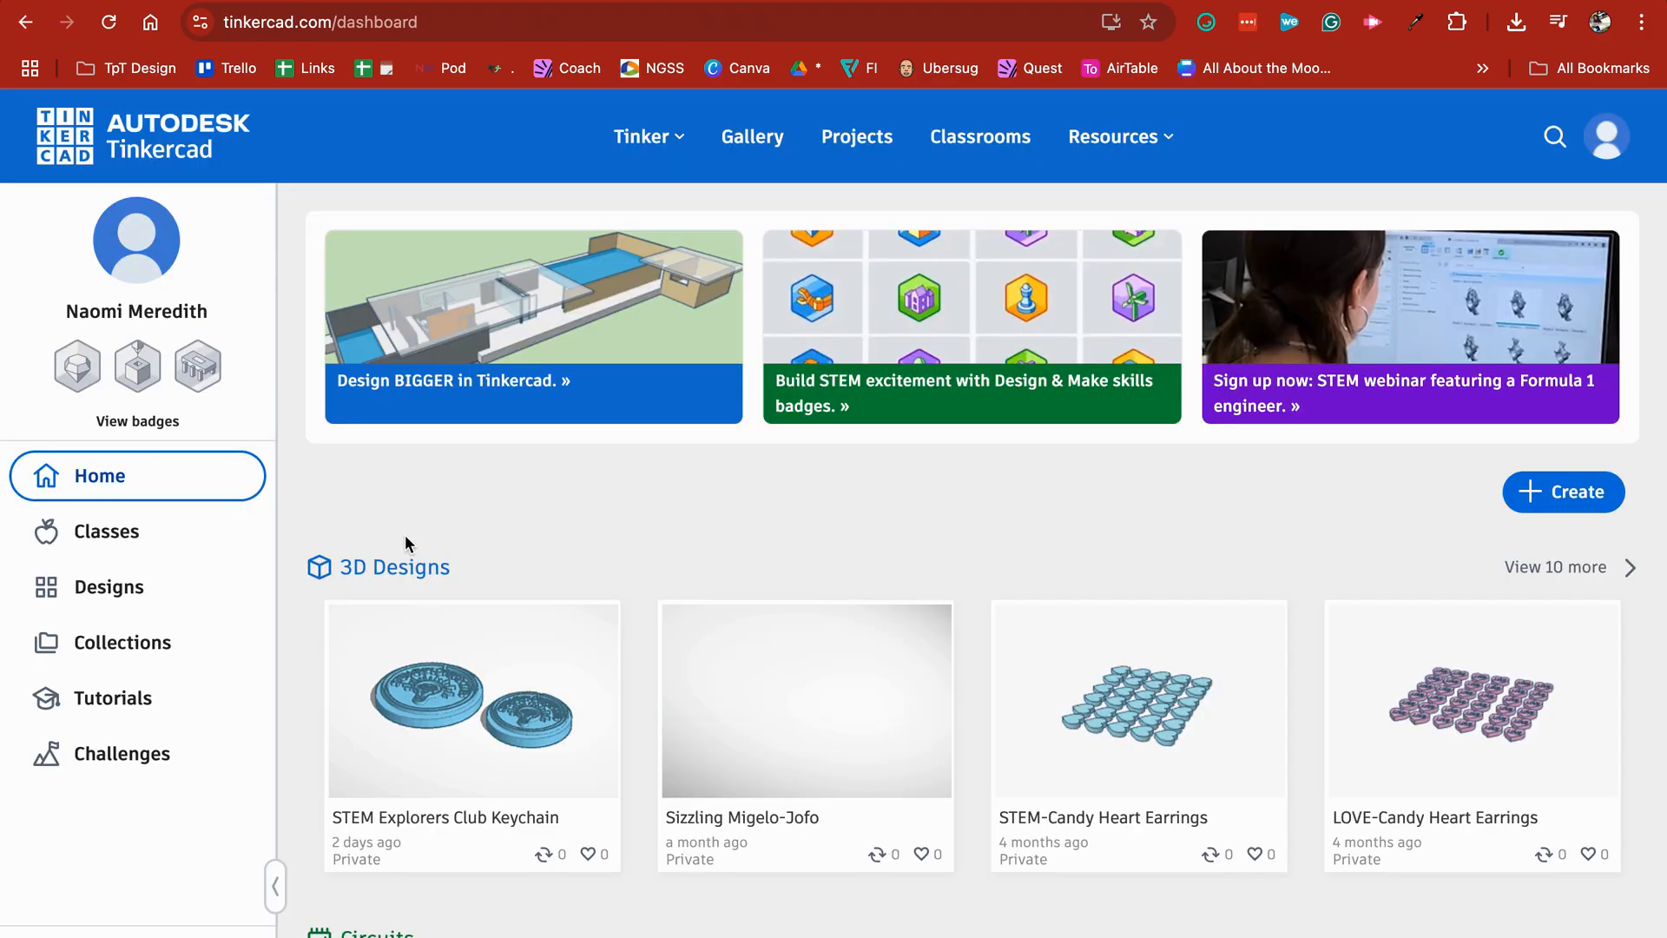
- Open the Creekside Friday '24-'25 class and browse the students' designs
click(159, 530)
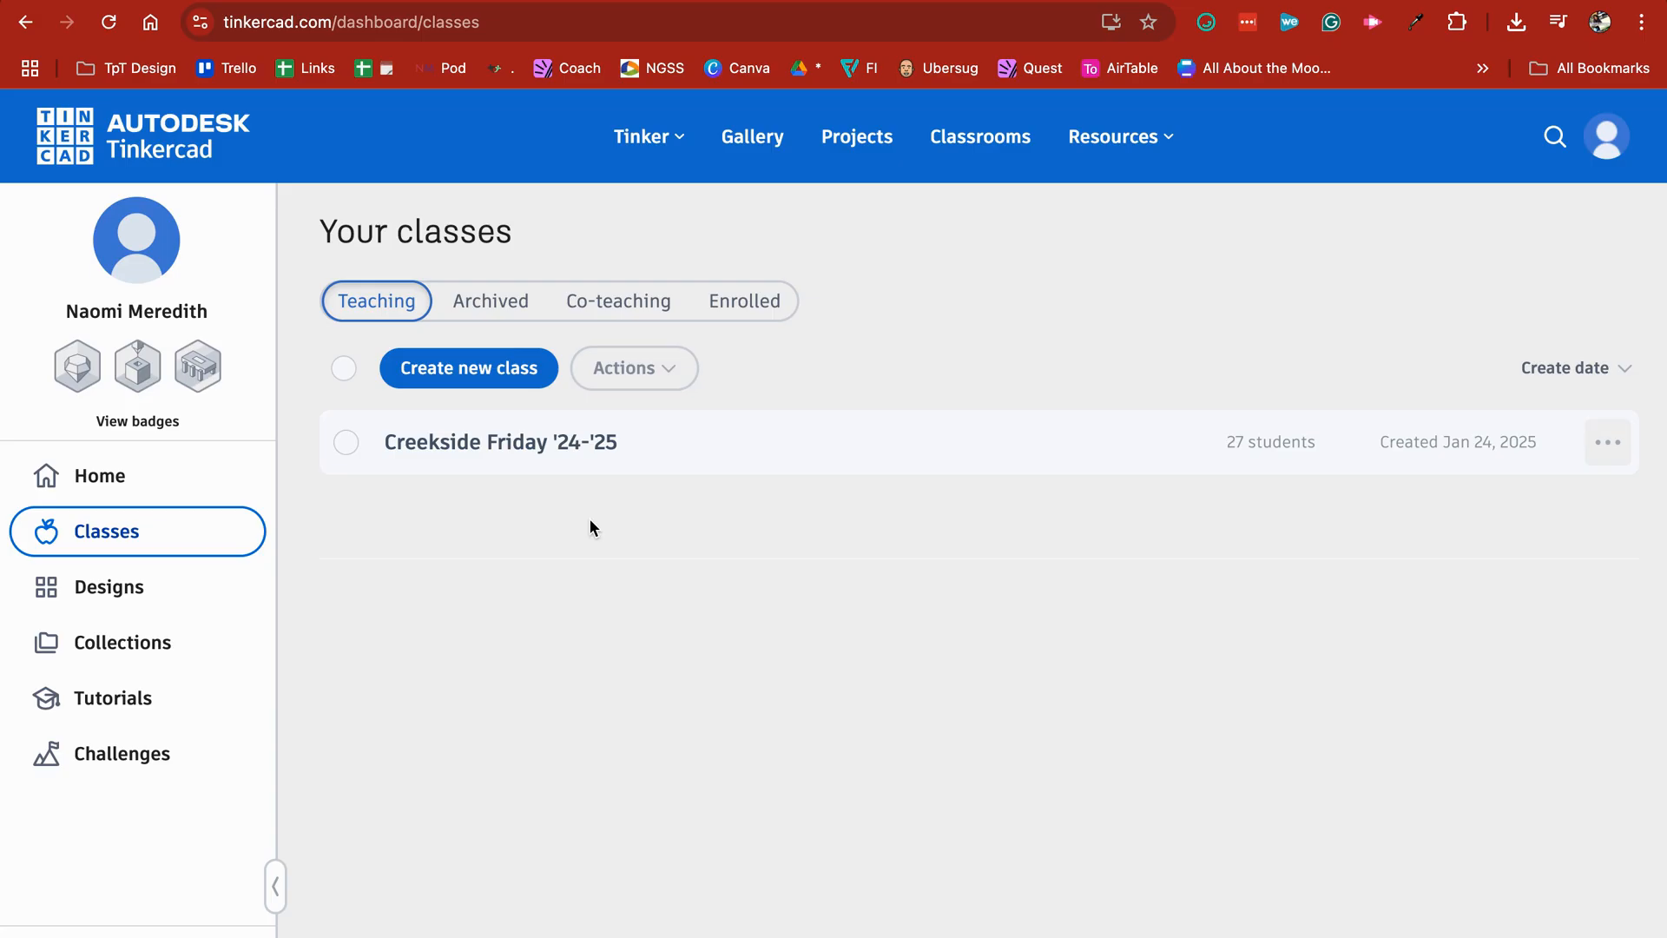
click(539, 460)
click(411, 552)
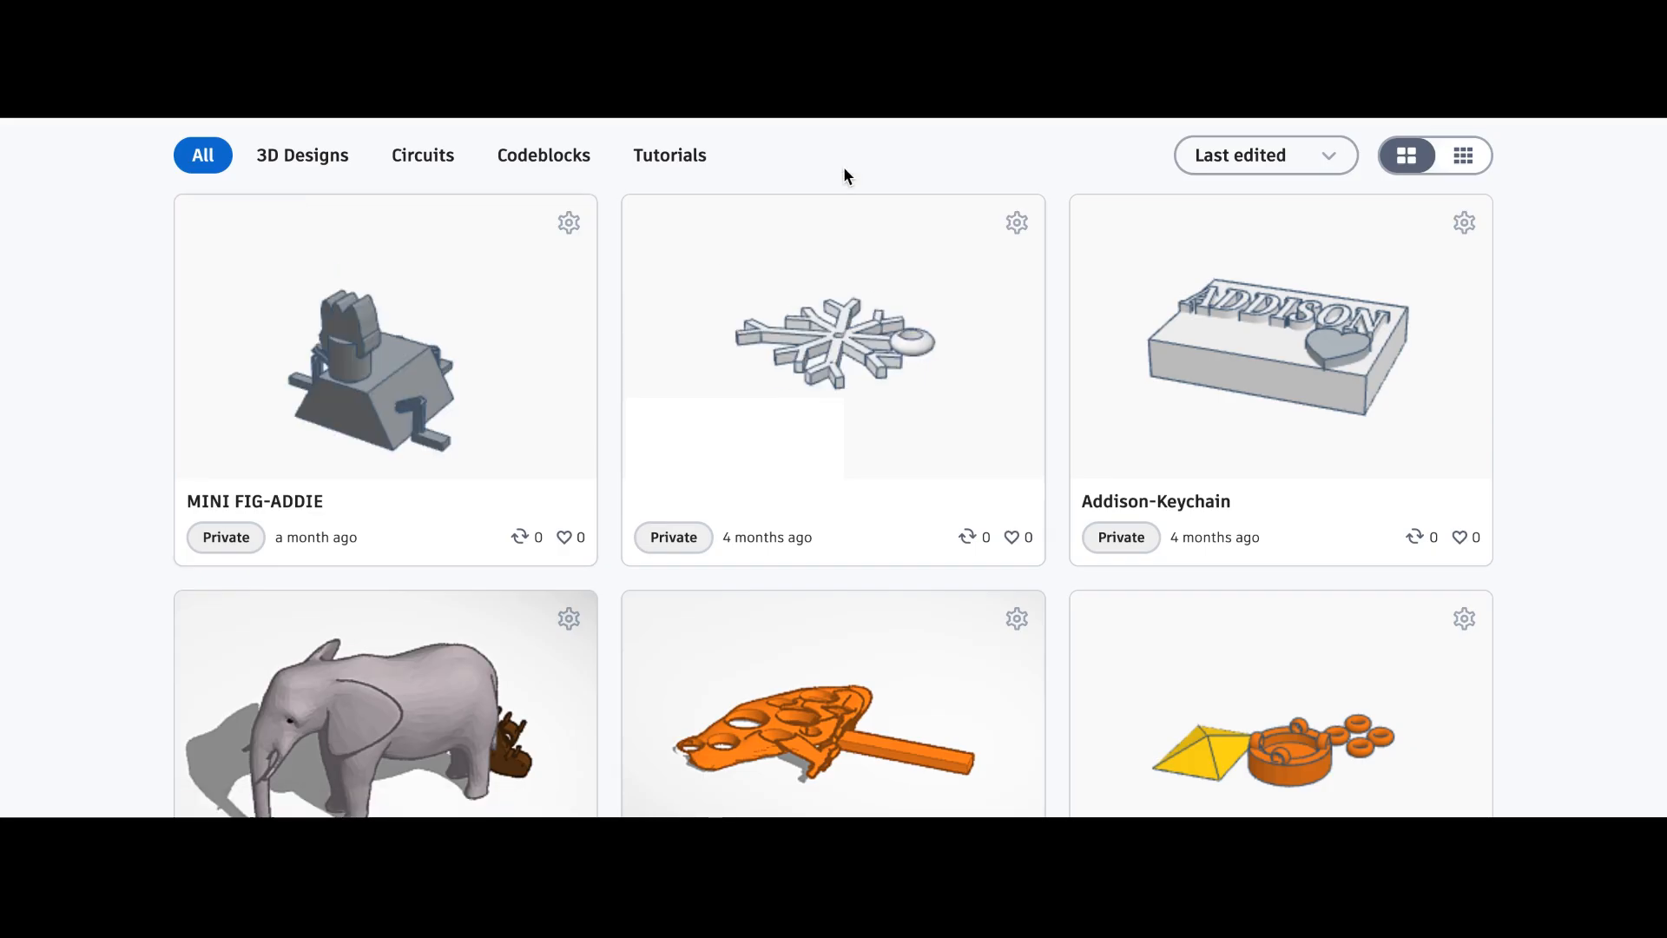
scroll(844, 169, down, 2)
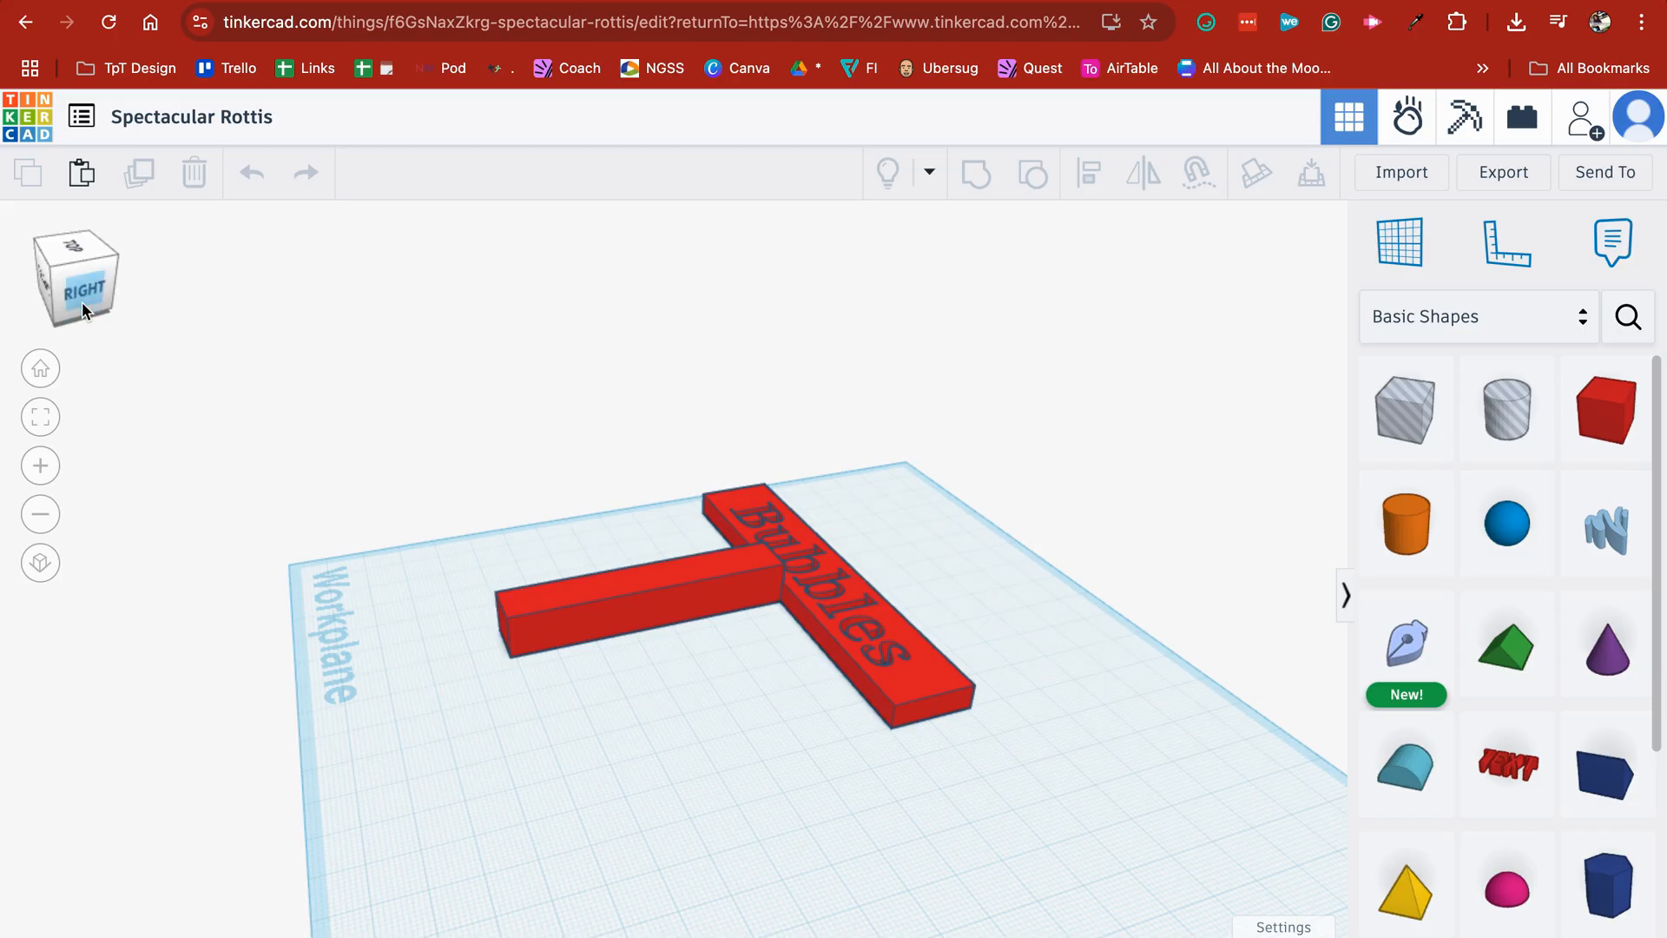
- Ungroup the red Bubbles wand into its handle box, crossbar box and lettering
click(83, 300)
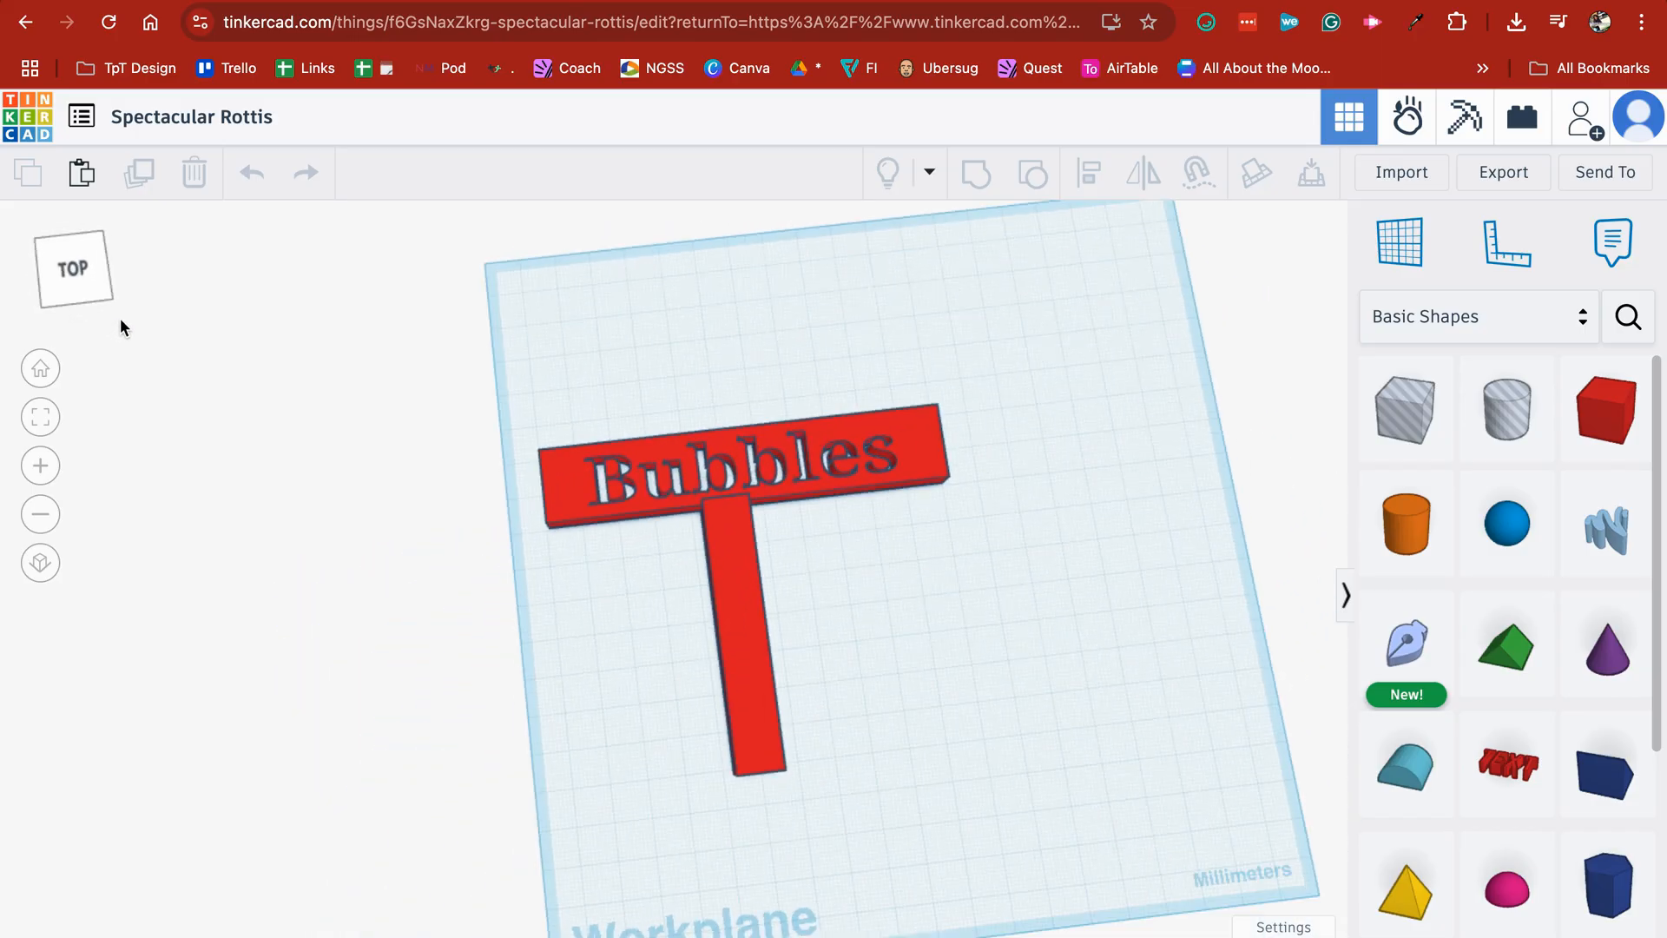
drag(118, 316, 102, 297)
click(103, 297)
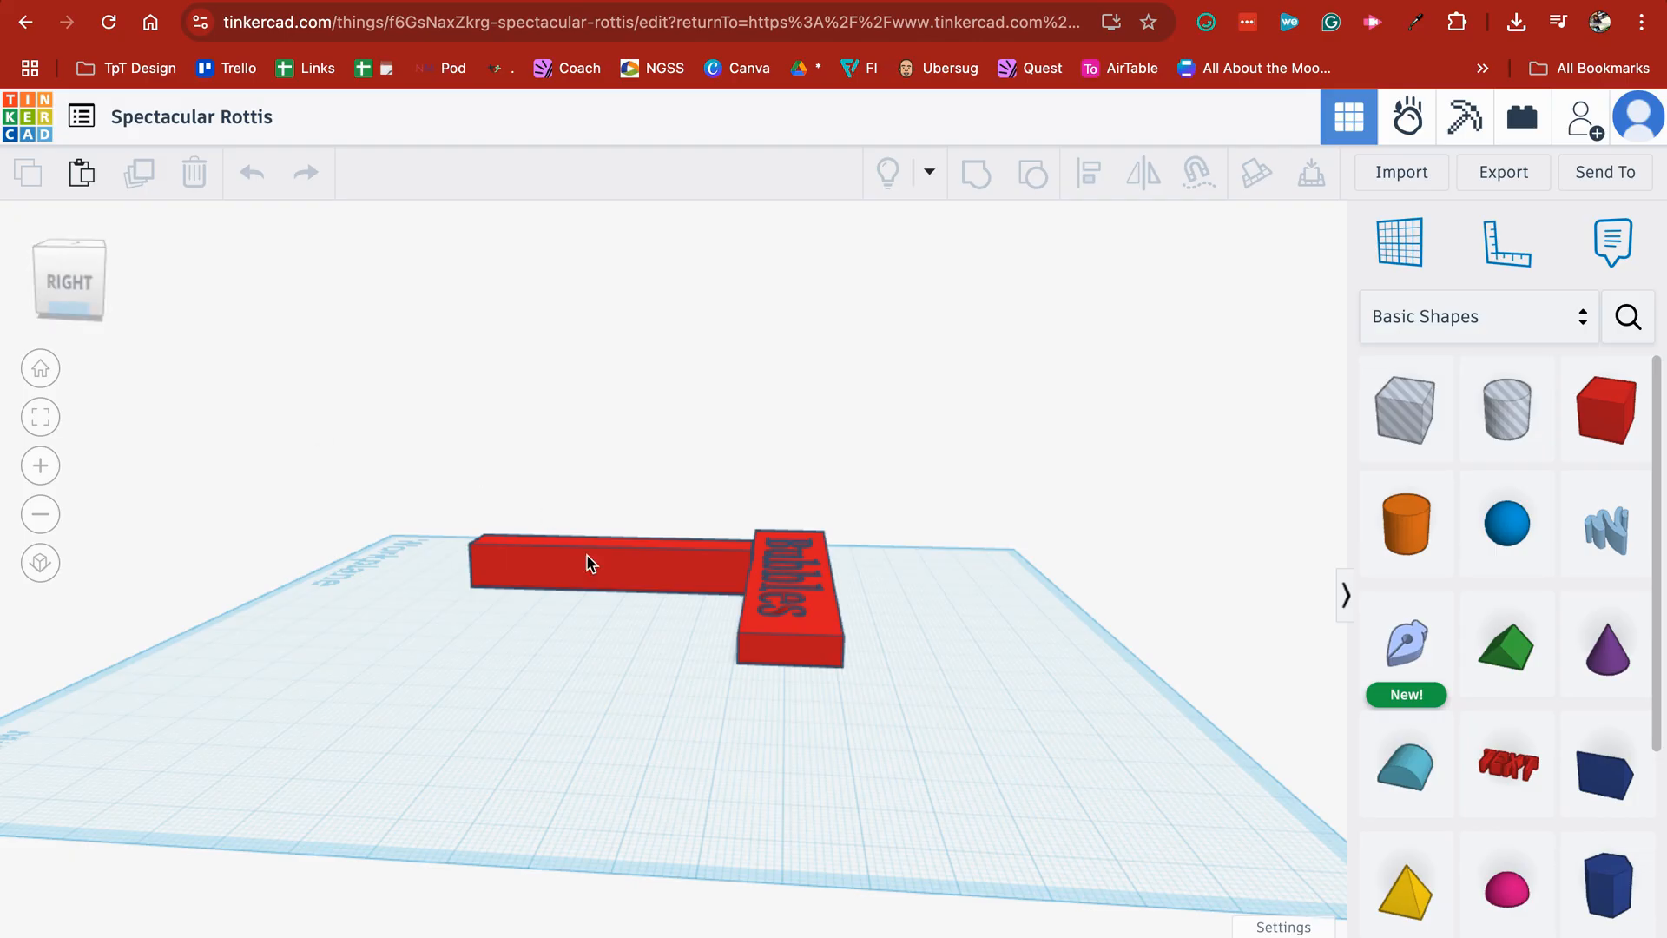
click(640, 592)
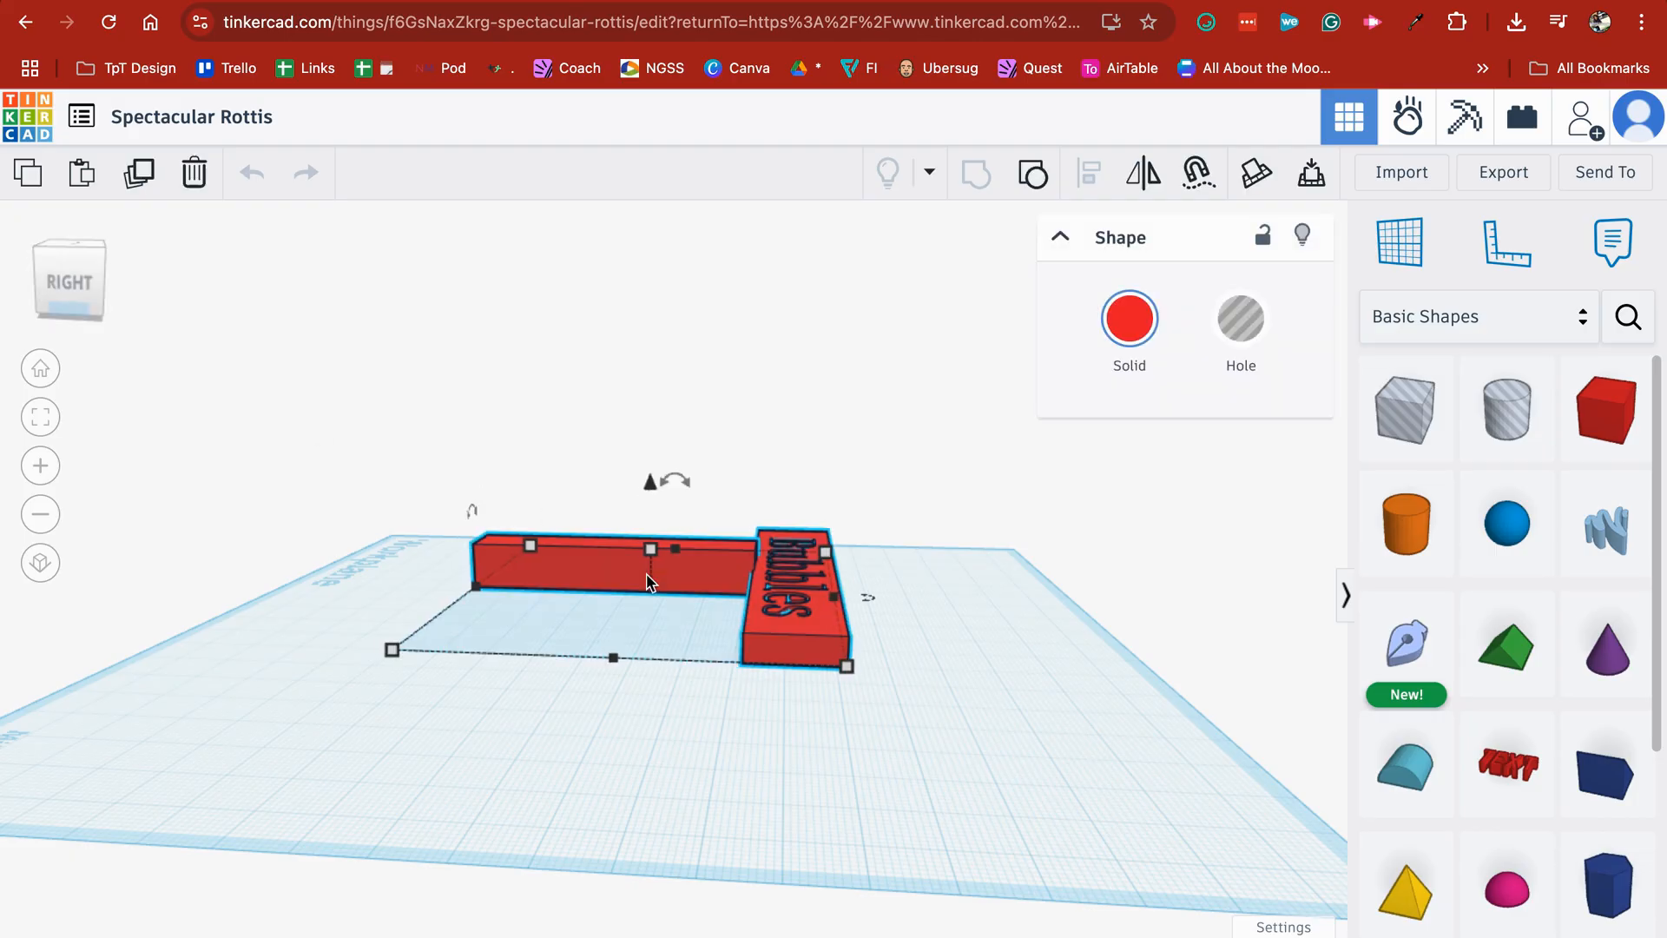
click(1032, 173)
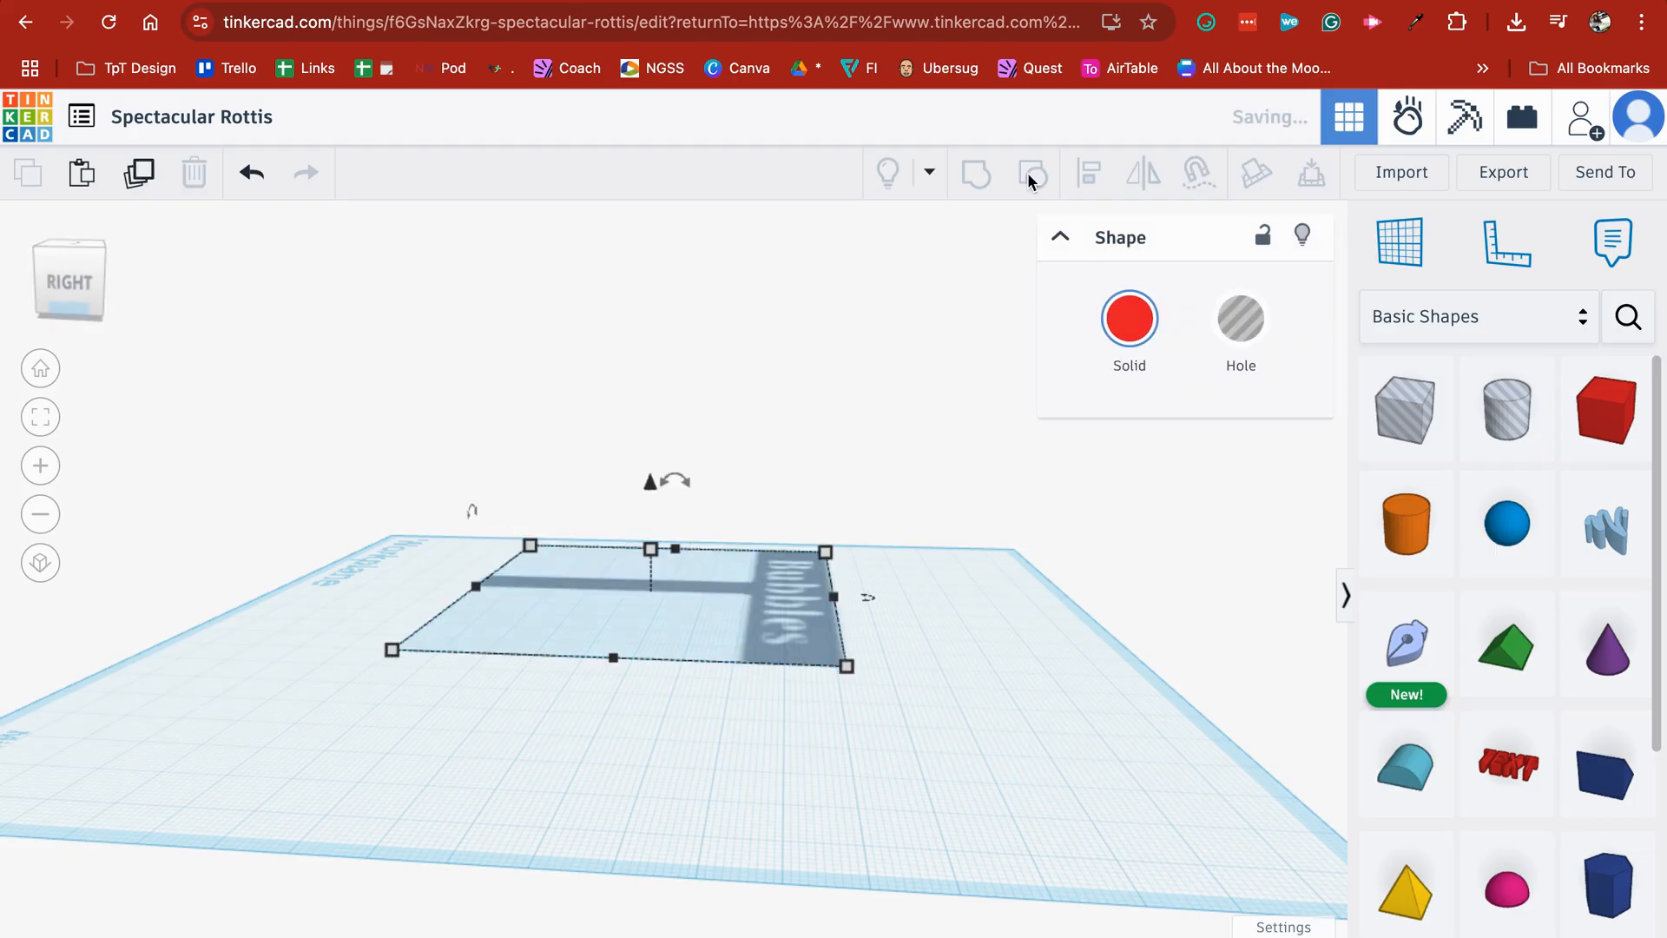
click(899, 584)
- Nudge the wand's handle box slightly away from the lettered crossbar and reduce the handle's height
click(692, 577)
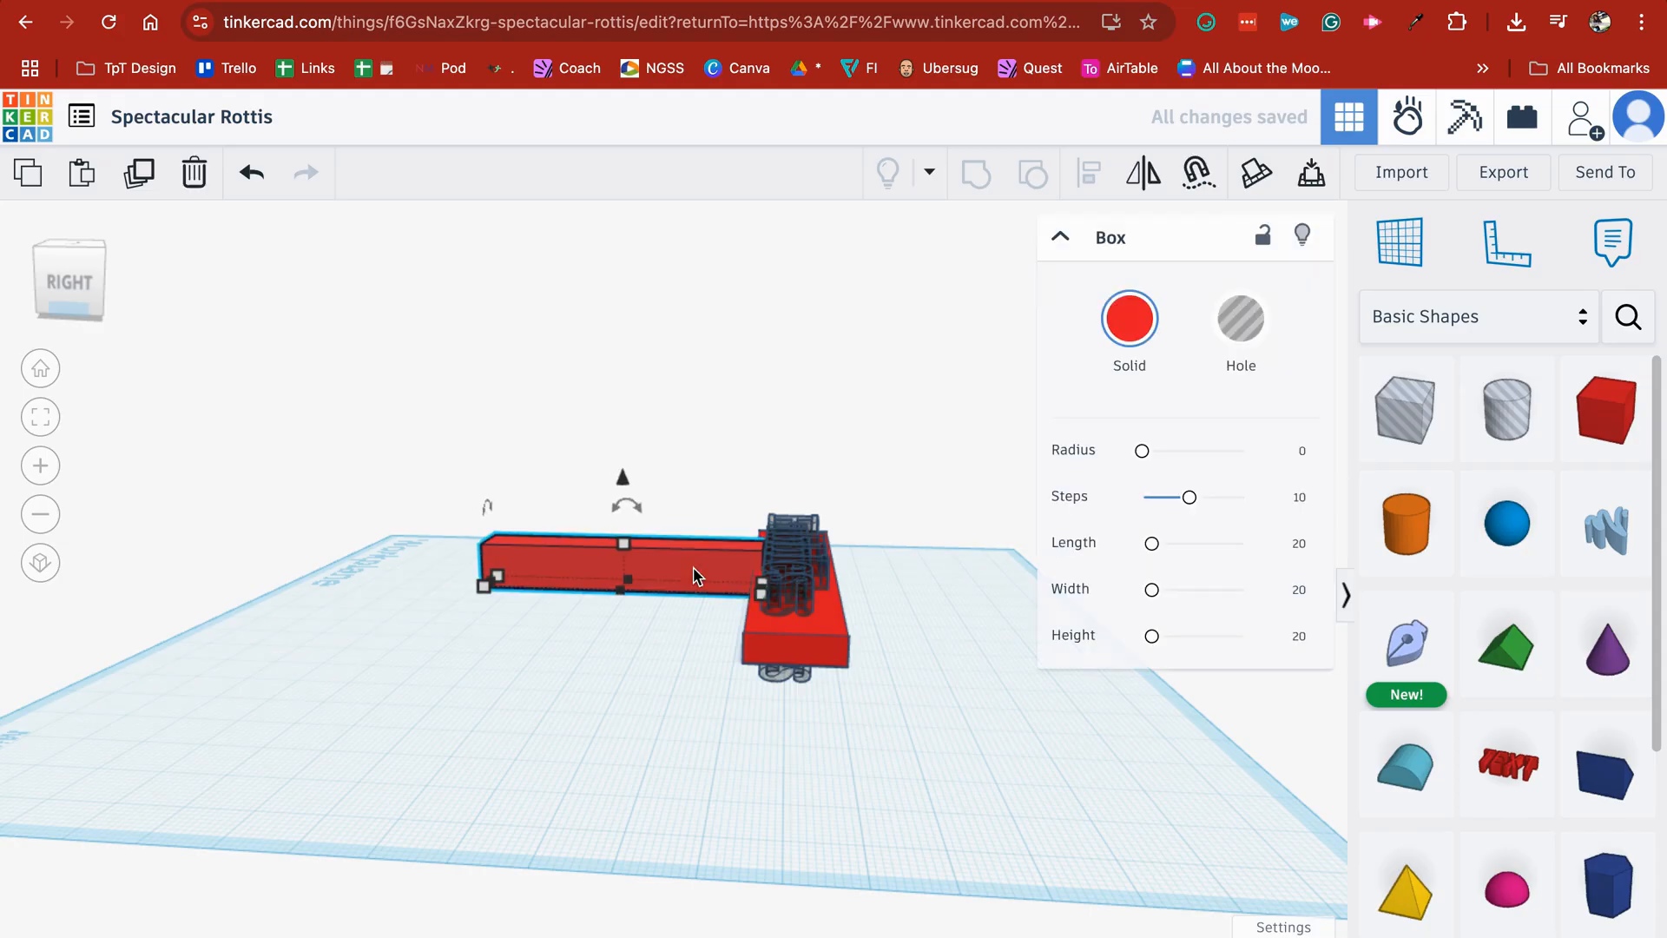
key(Left)
mouse_move(616, 543)
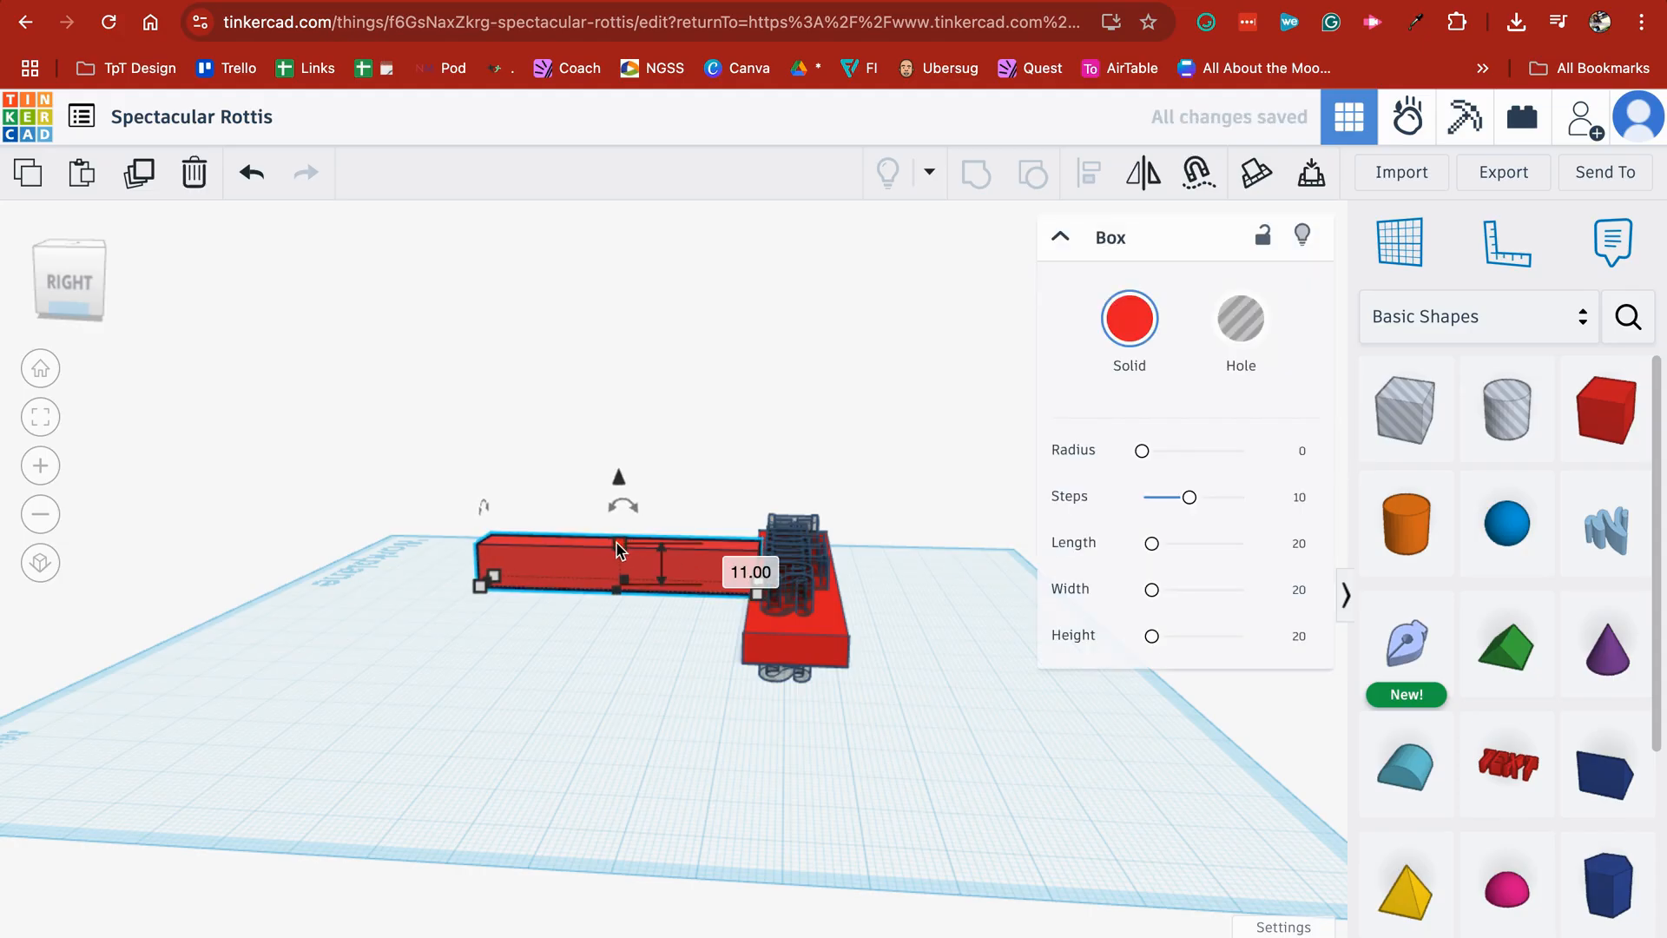
drag(616, 547, 618, 562)
click(613, 695)
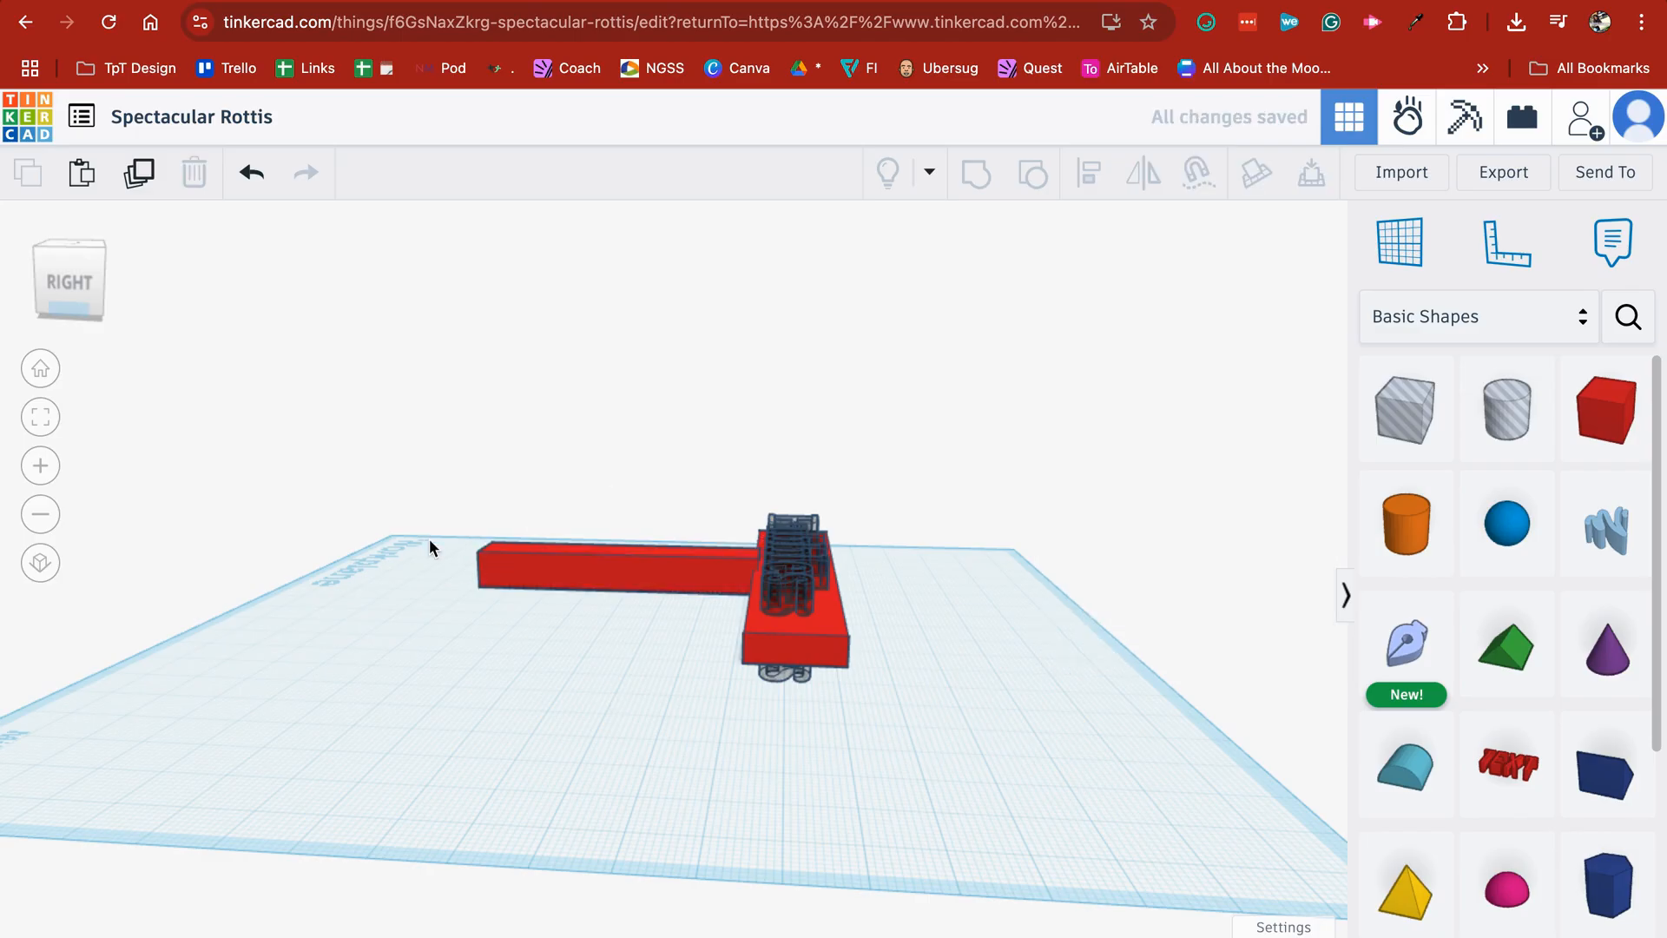
- Widen the crossbar box slightly on the handle side so it gives the lettering more room
click(775, 657)
mouse_move(743, 665)
drag(742, 663, 730, 661)
click(646, 699)
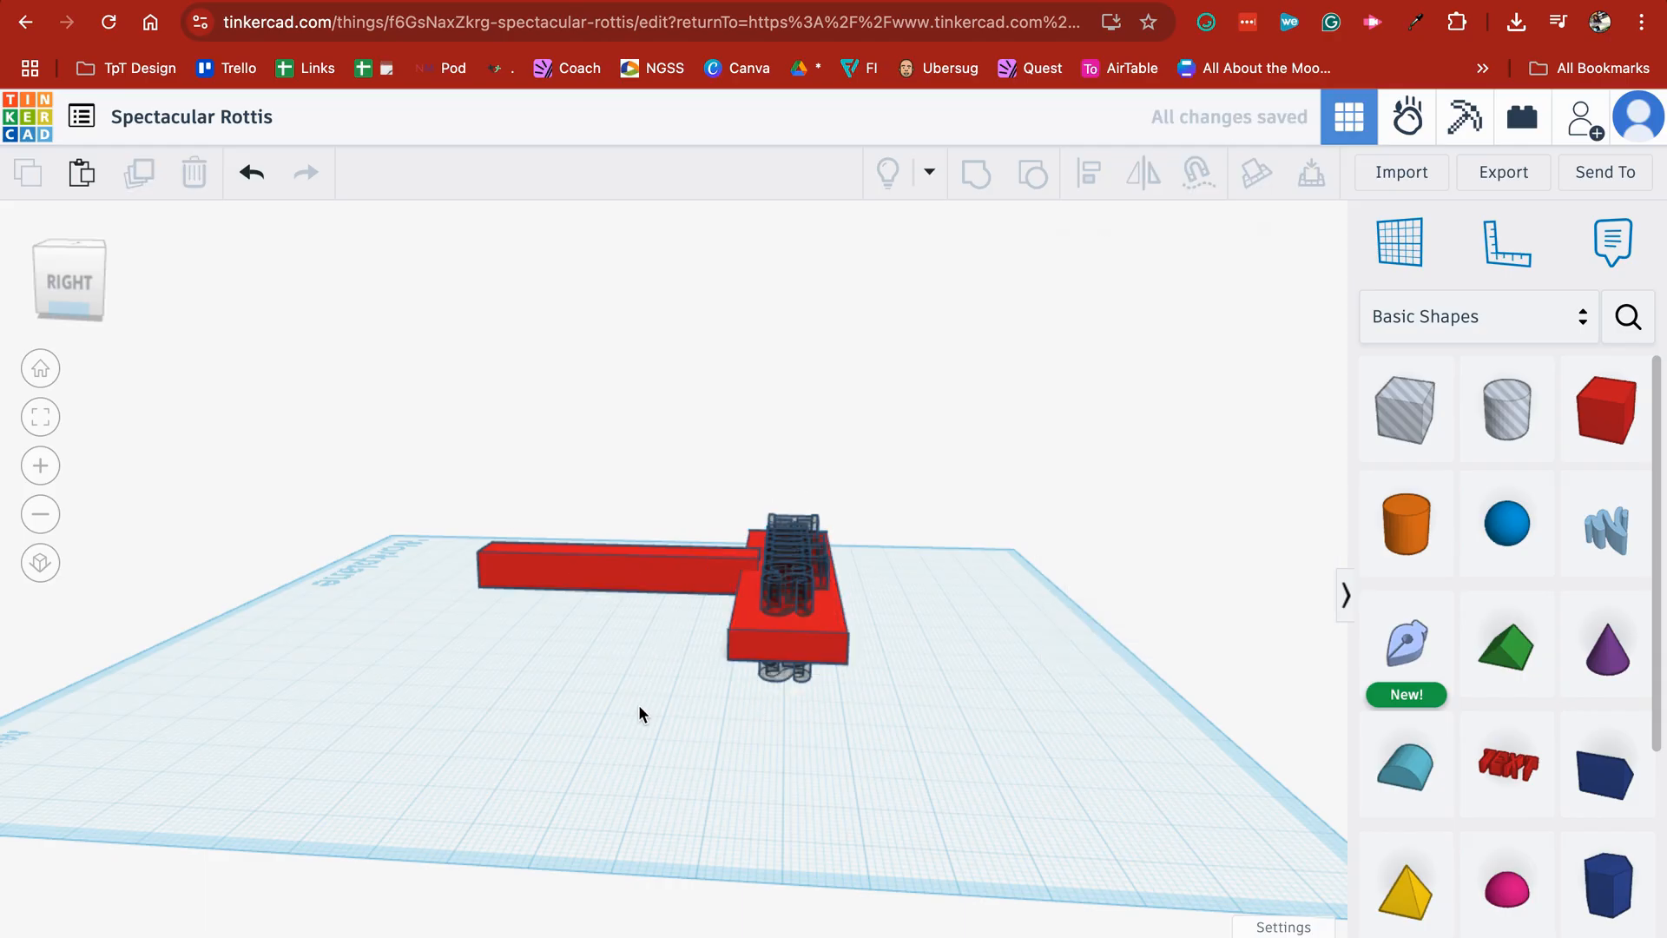
- Select all the wand shapes and group them, cutting the Bubbles lettering out of the crossbar
click(69, 274)
drag(72, 289, 107, 279)
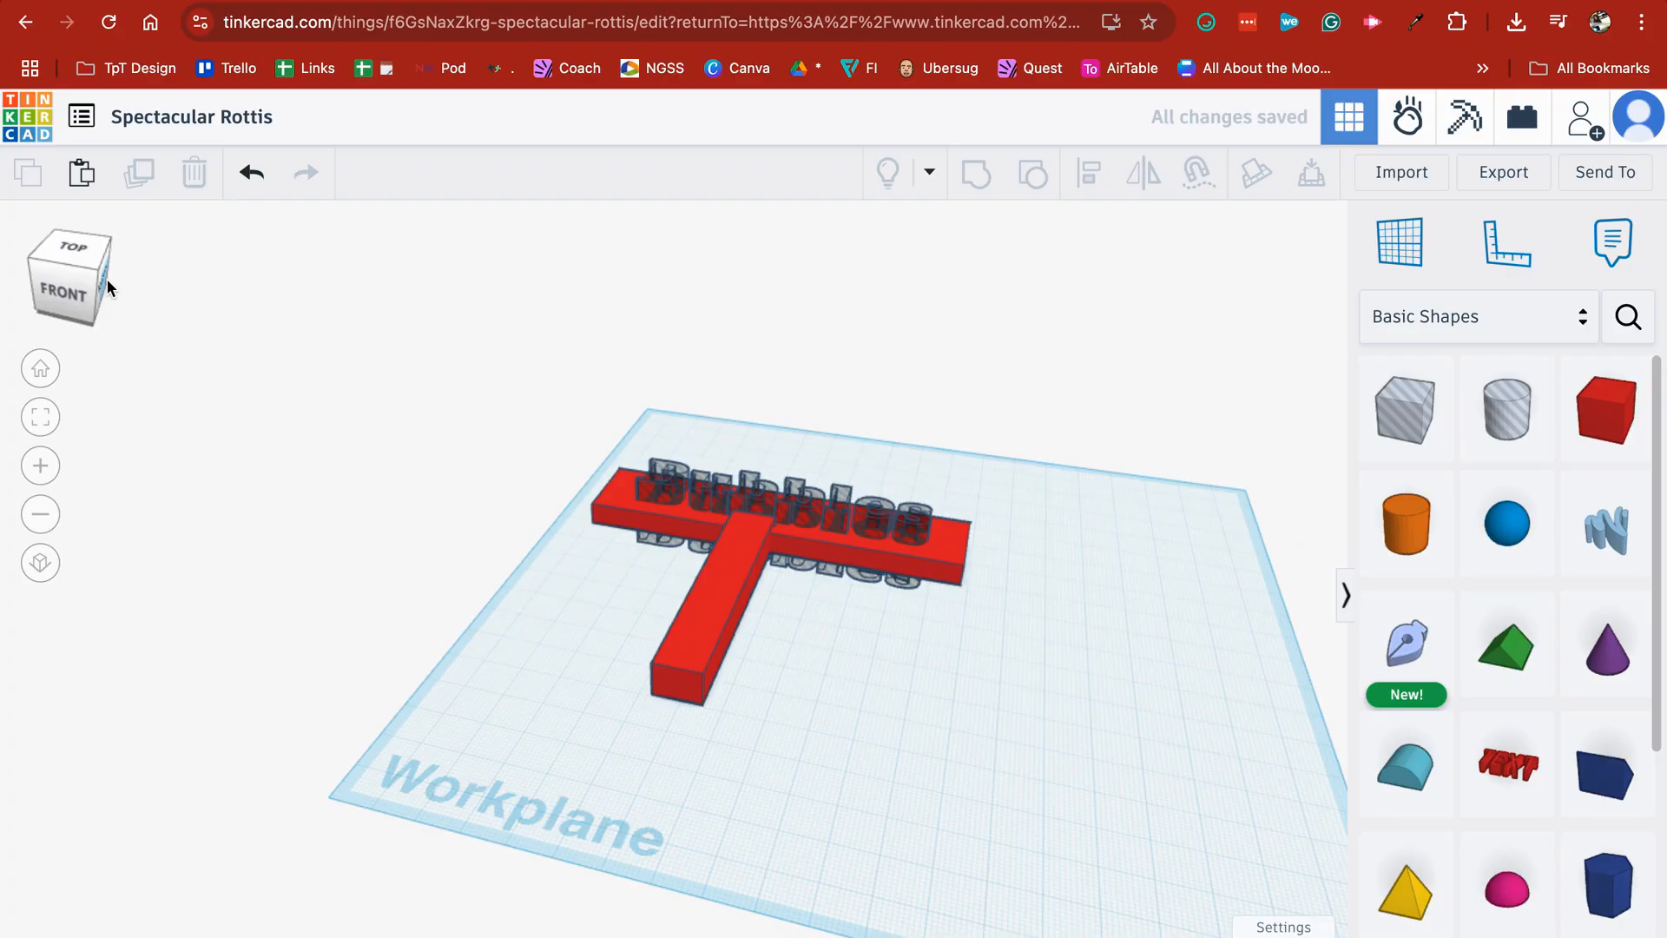
key(super+a)
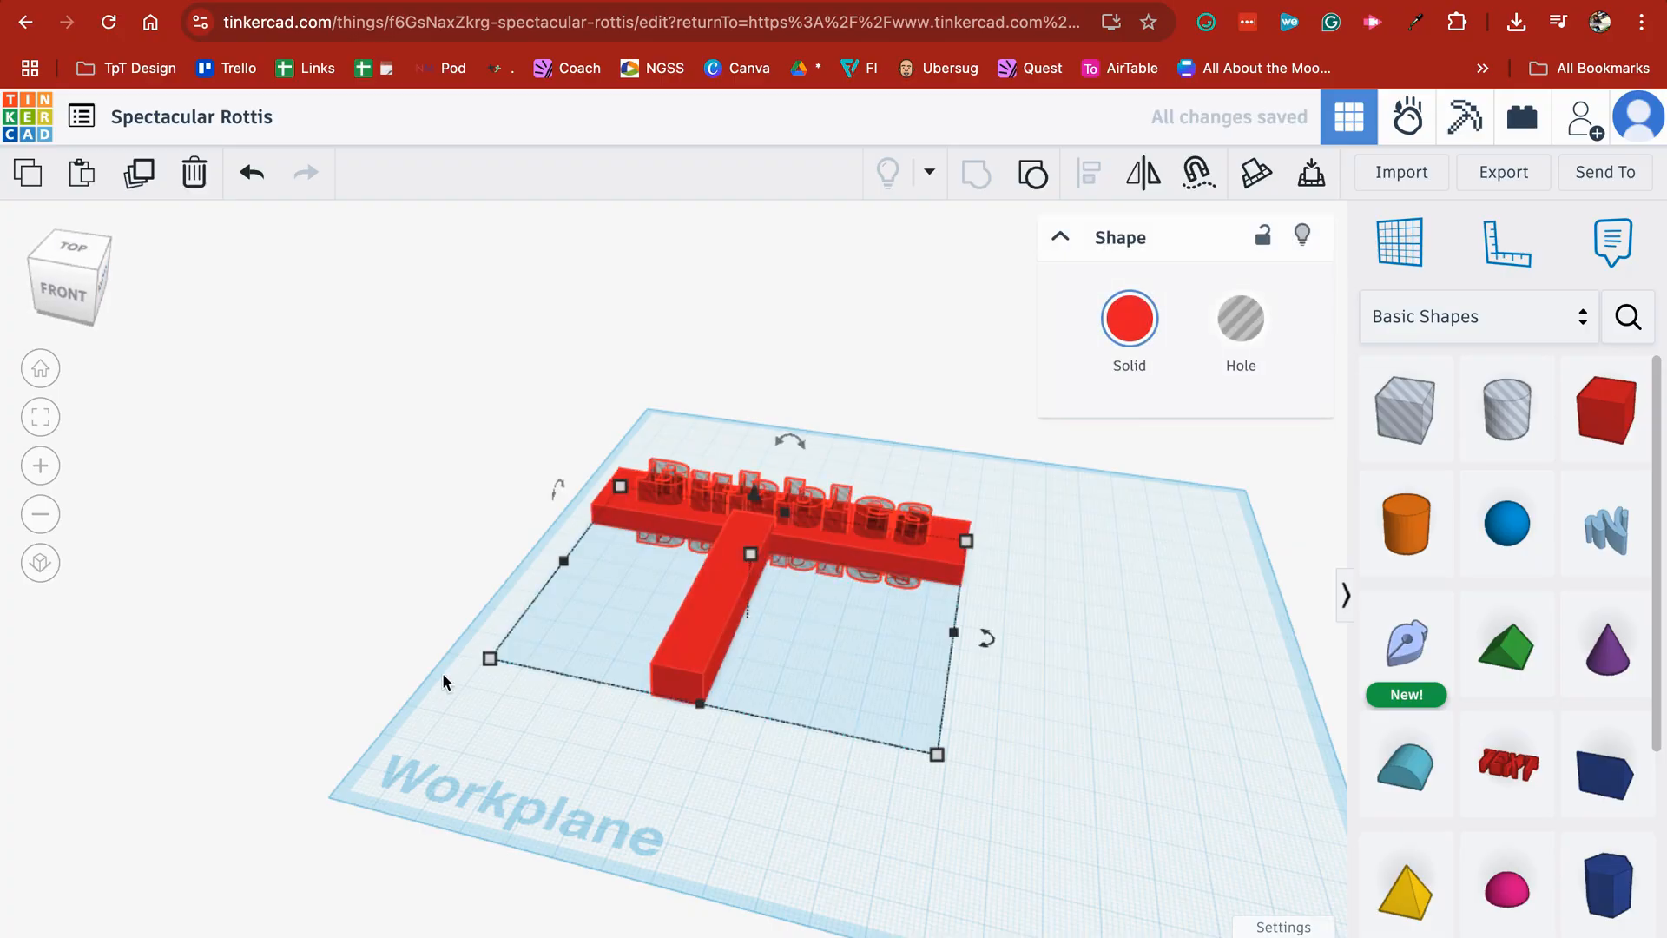
key(super+g)
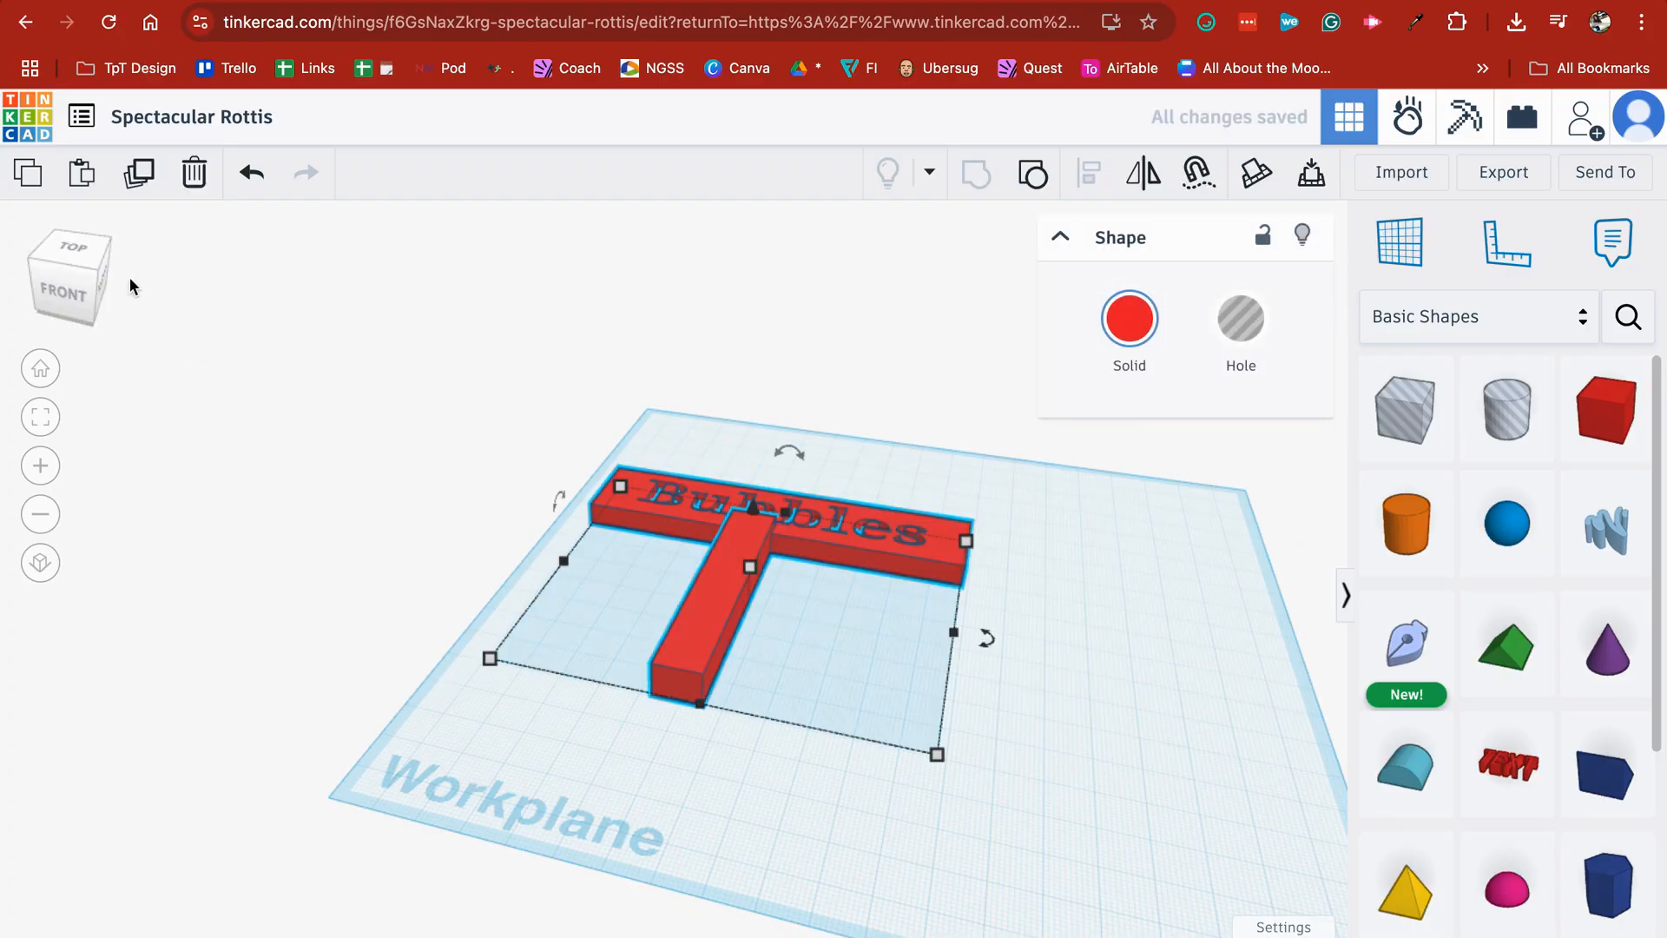
- Show the finished wand from above and capture a screenshot of the design with its title and workplane
mouse_move(102, 283)
mouse_down()
mouse_move(81, 272)
mouse_move(91, 304)
mouse_move(111, 302)
mouse_move(96, 300)
mouse_up()
click(305, 483)
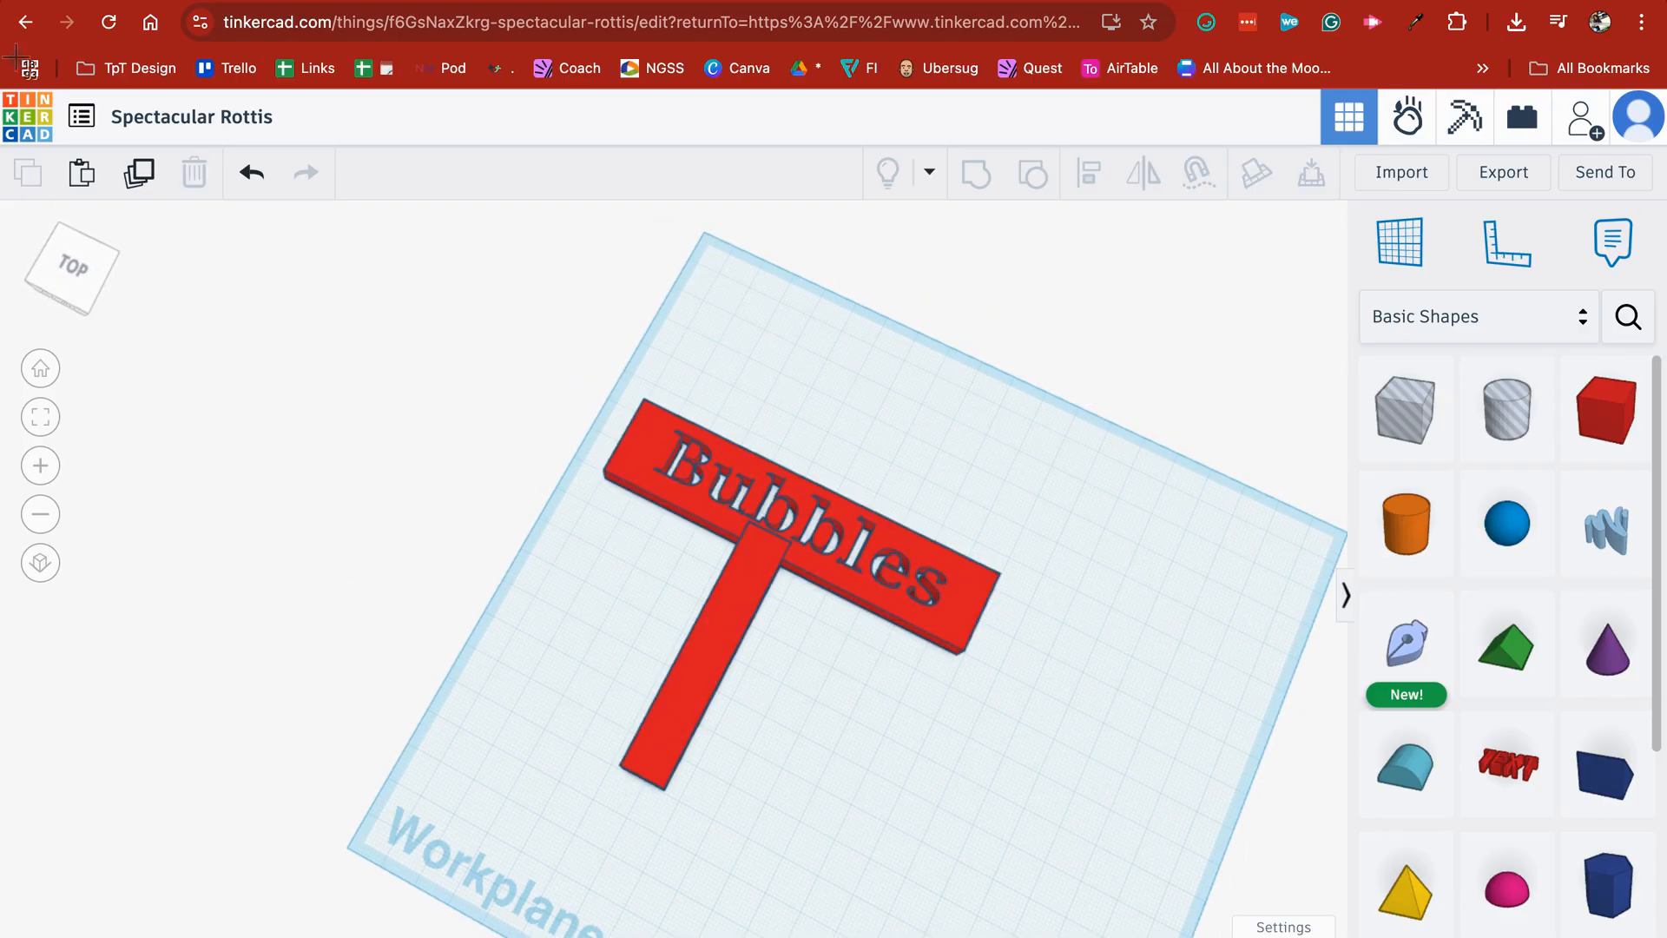
drag(2, 80, 1166, 936)
- Switch to Seesaw, start a new student journal entry and upload the latest wand screenshot from the Screenshots folder
click(512, 1)
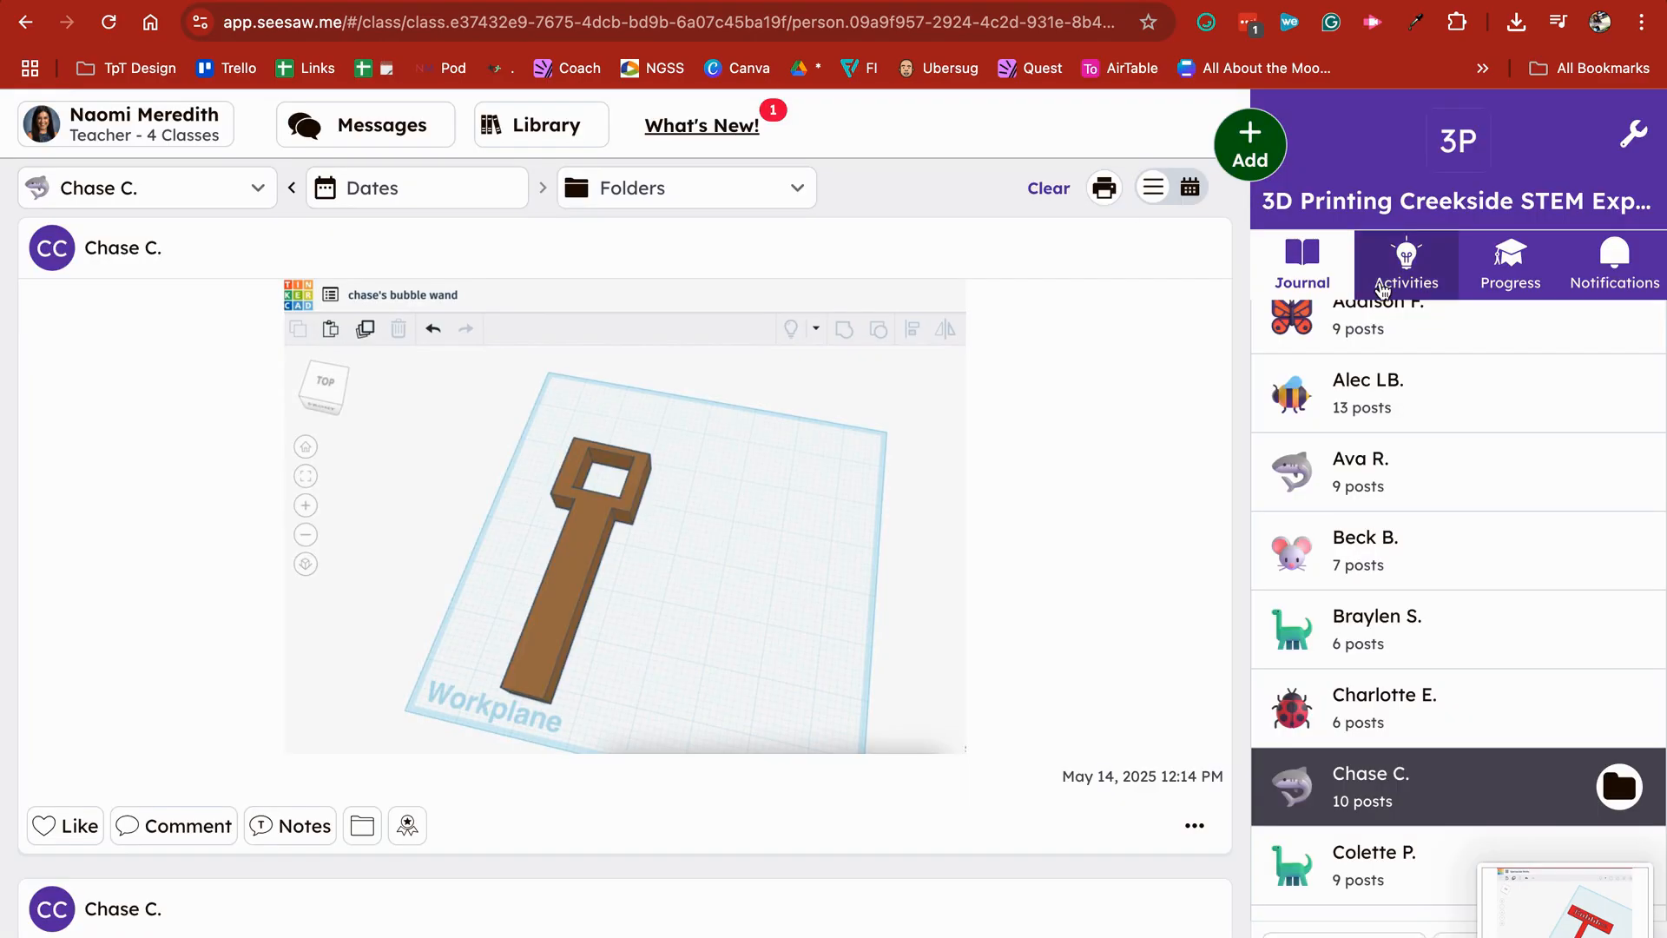
click(1250, 144)
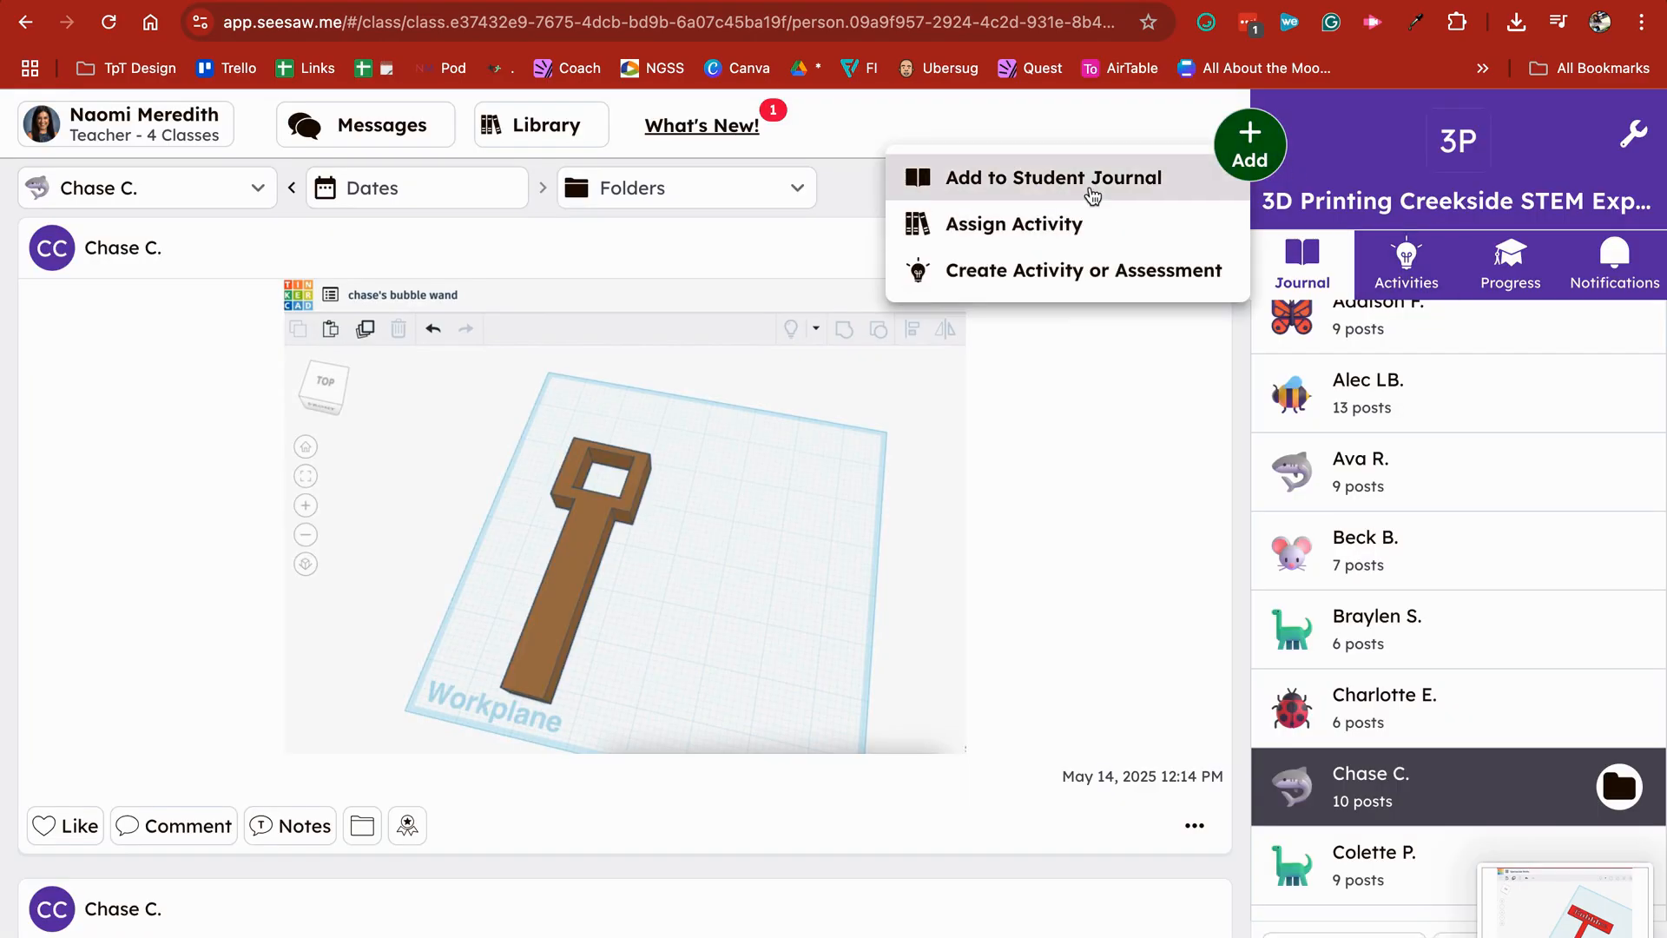
click(1085, 180)
click(549, 689)
click(559, 919)
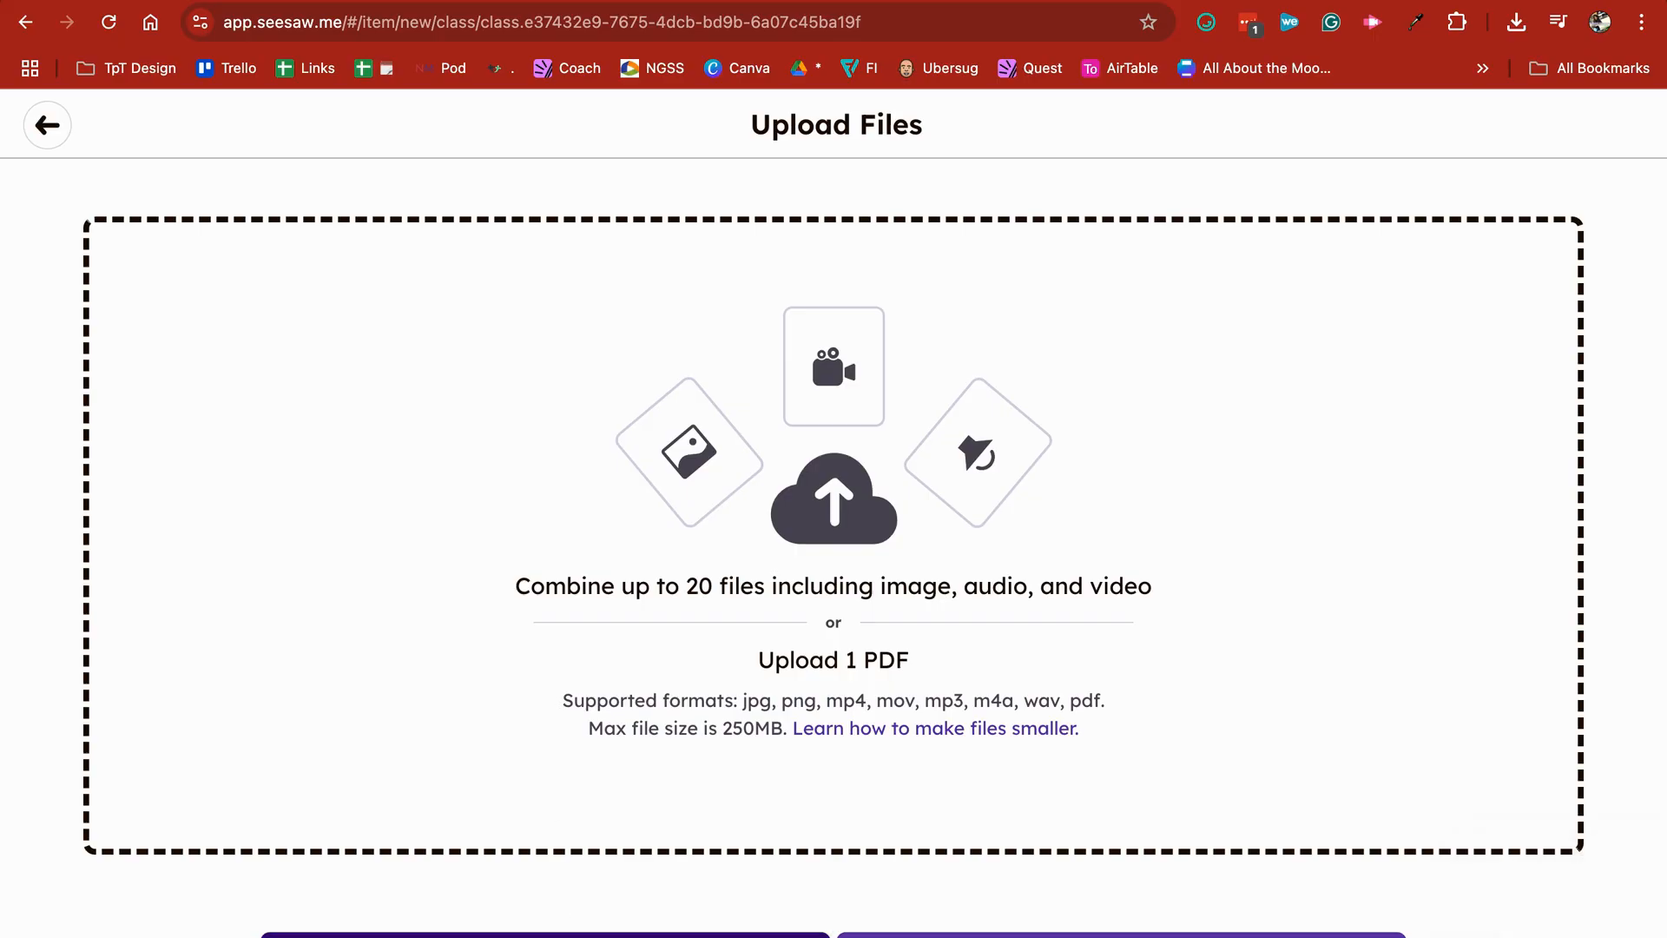
scroll(477, 806, down, 10)
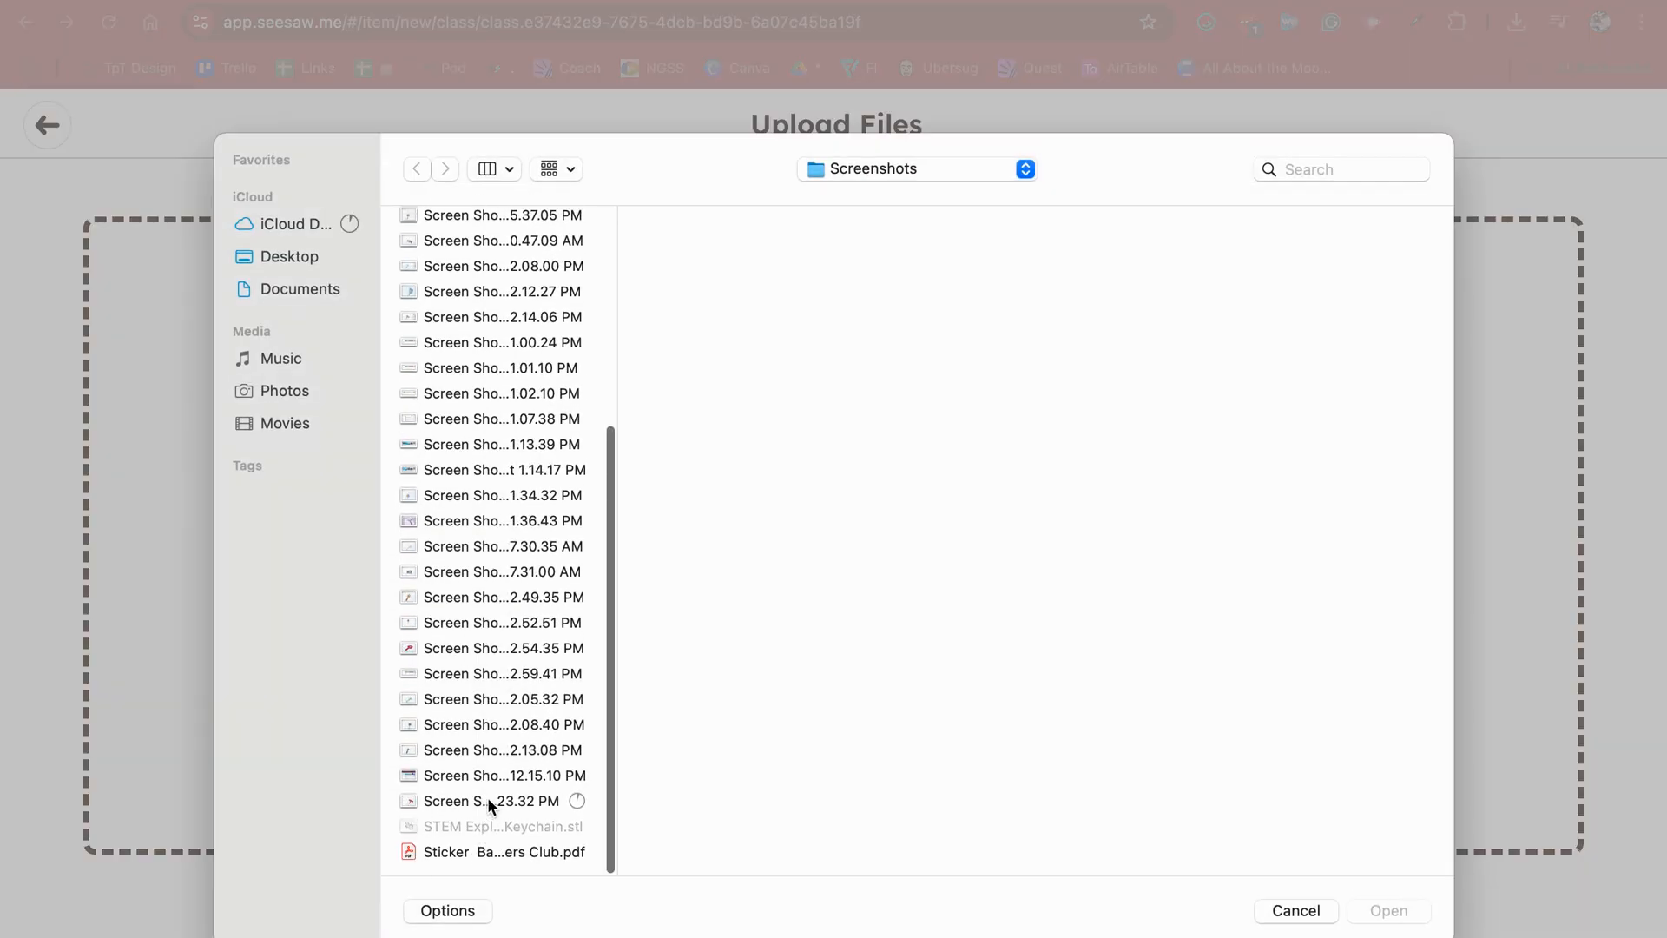
click(515, 808)
click(1388, 911)
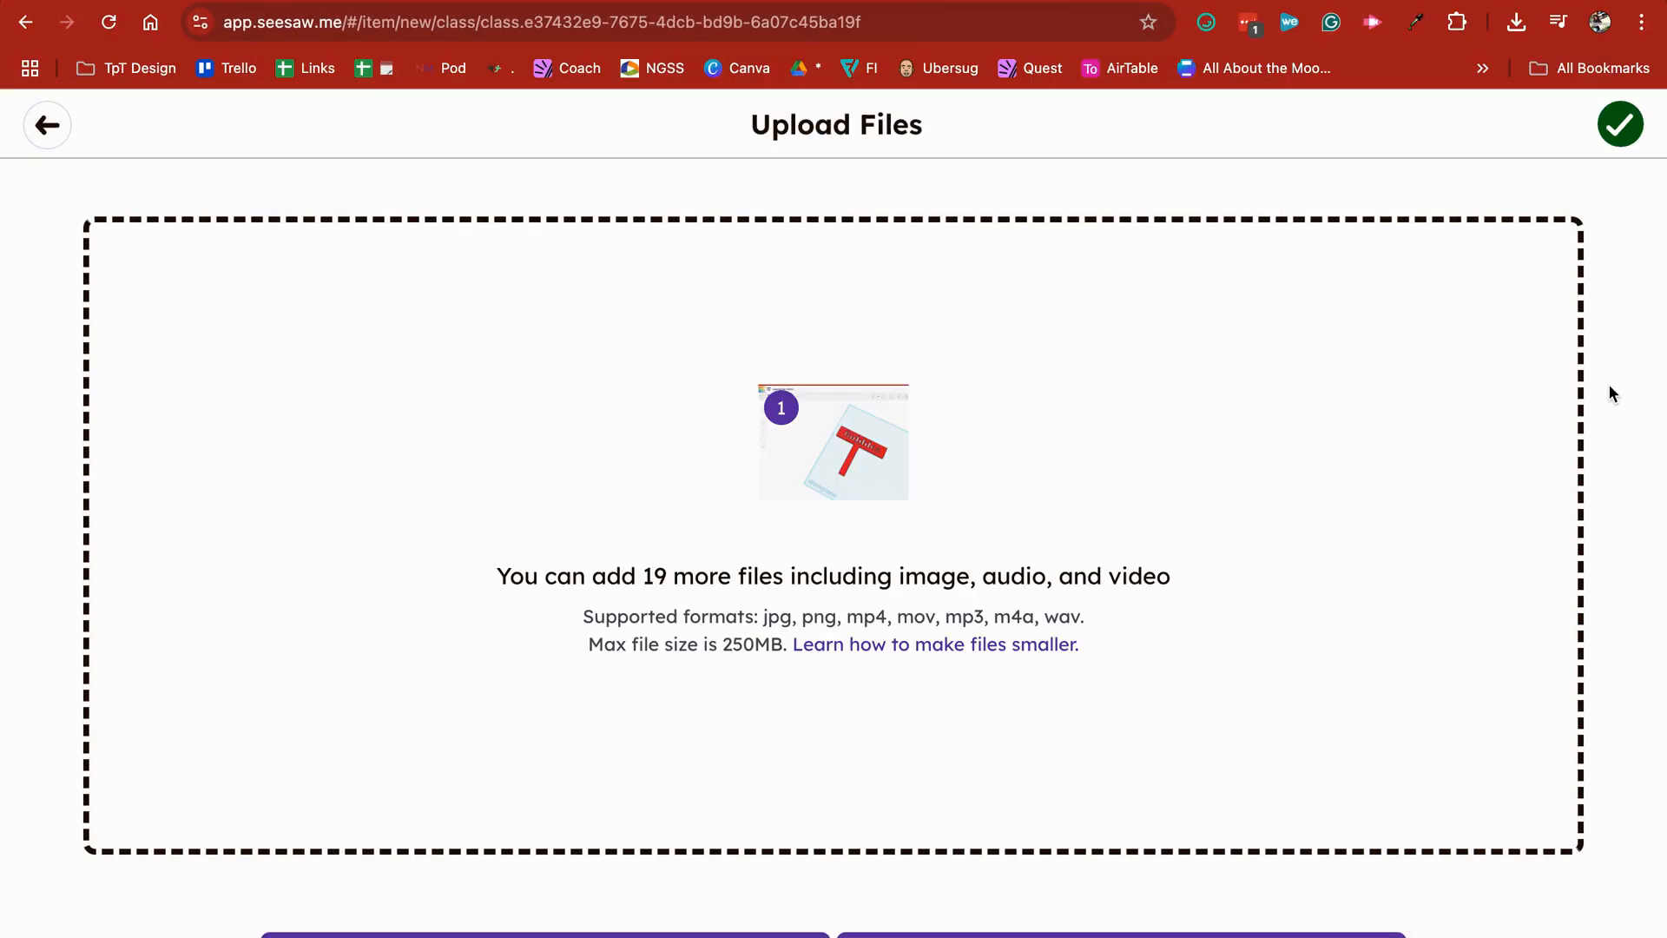
- Assign the uploaded wand screenshot to the student, publish it and look through that student's earlier journal posts
click(1615, 136)
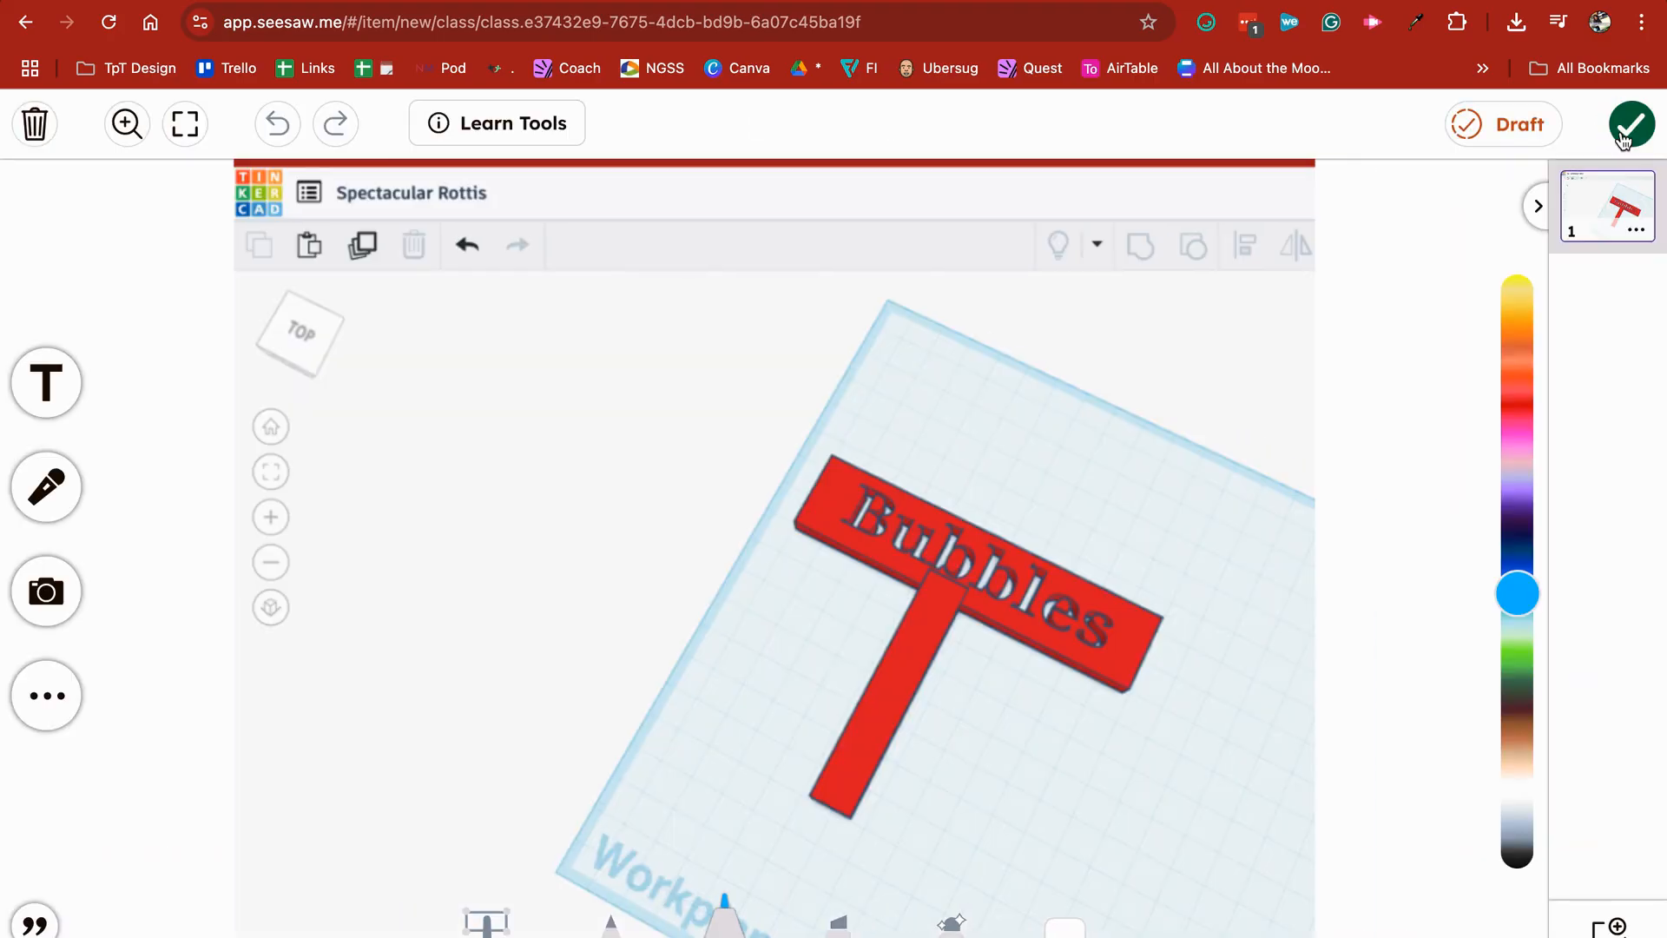
click(1622, 139)
click(948, 453)
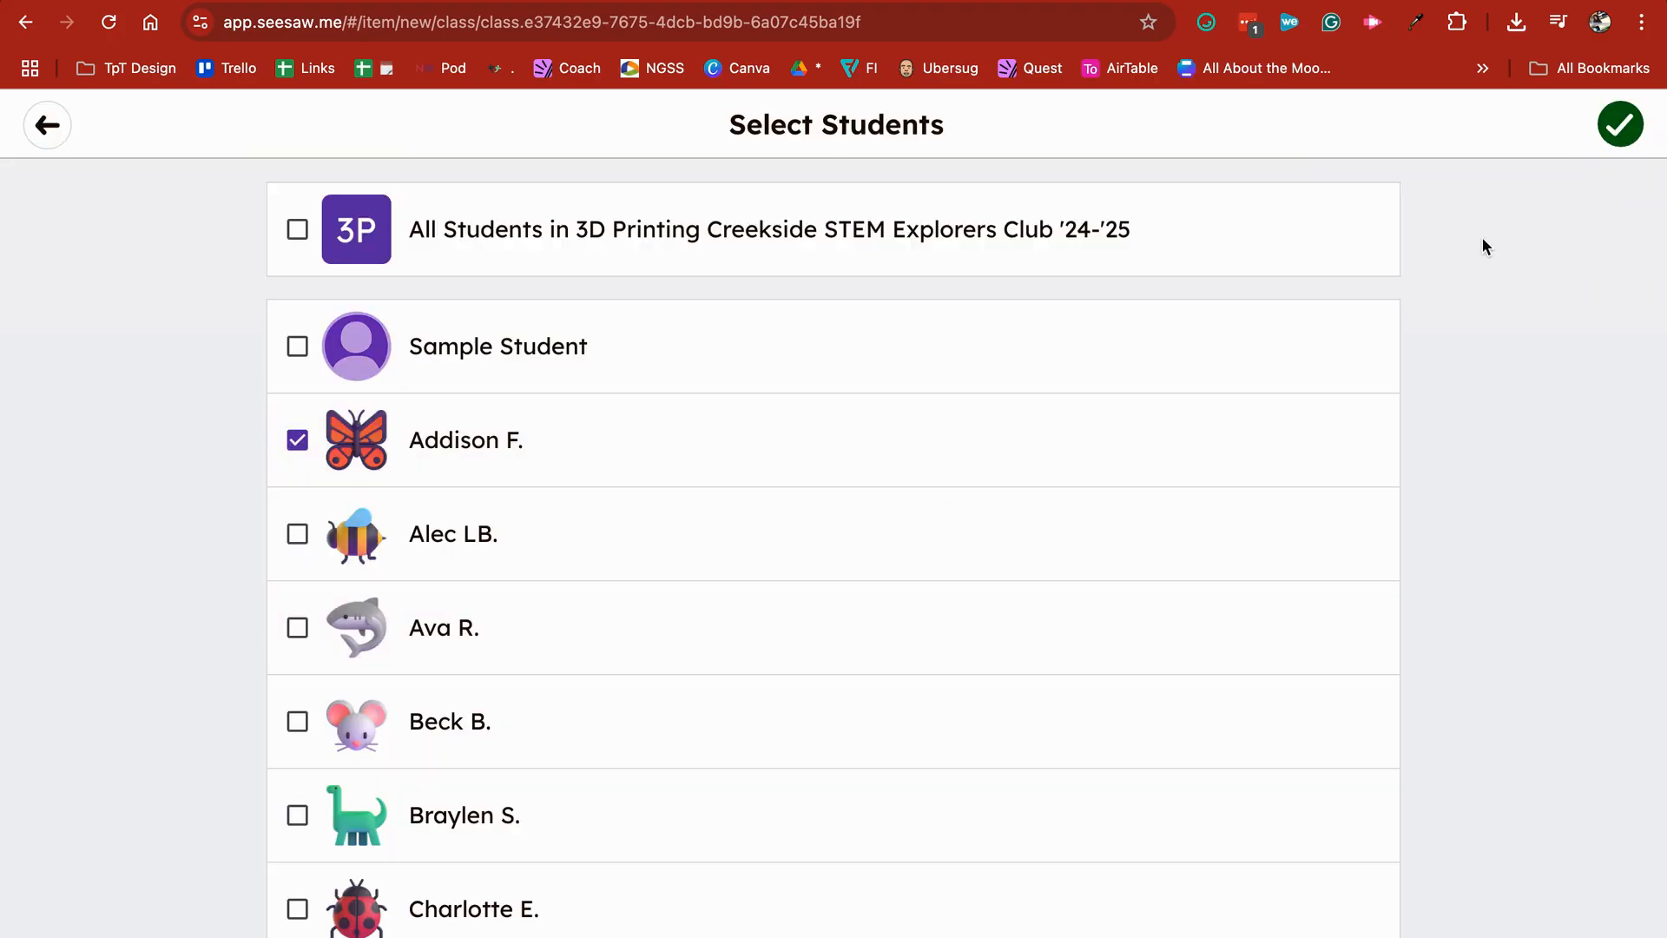
click(1620, 124)
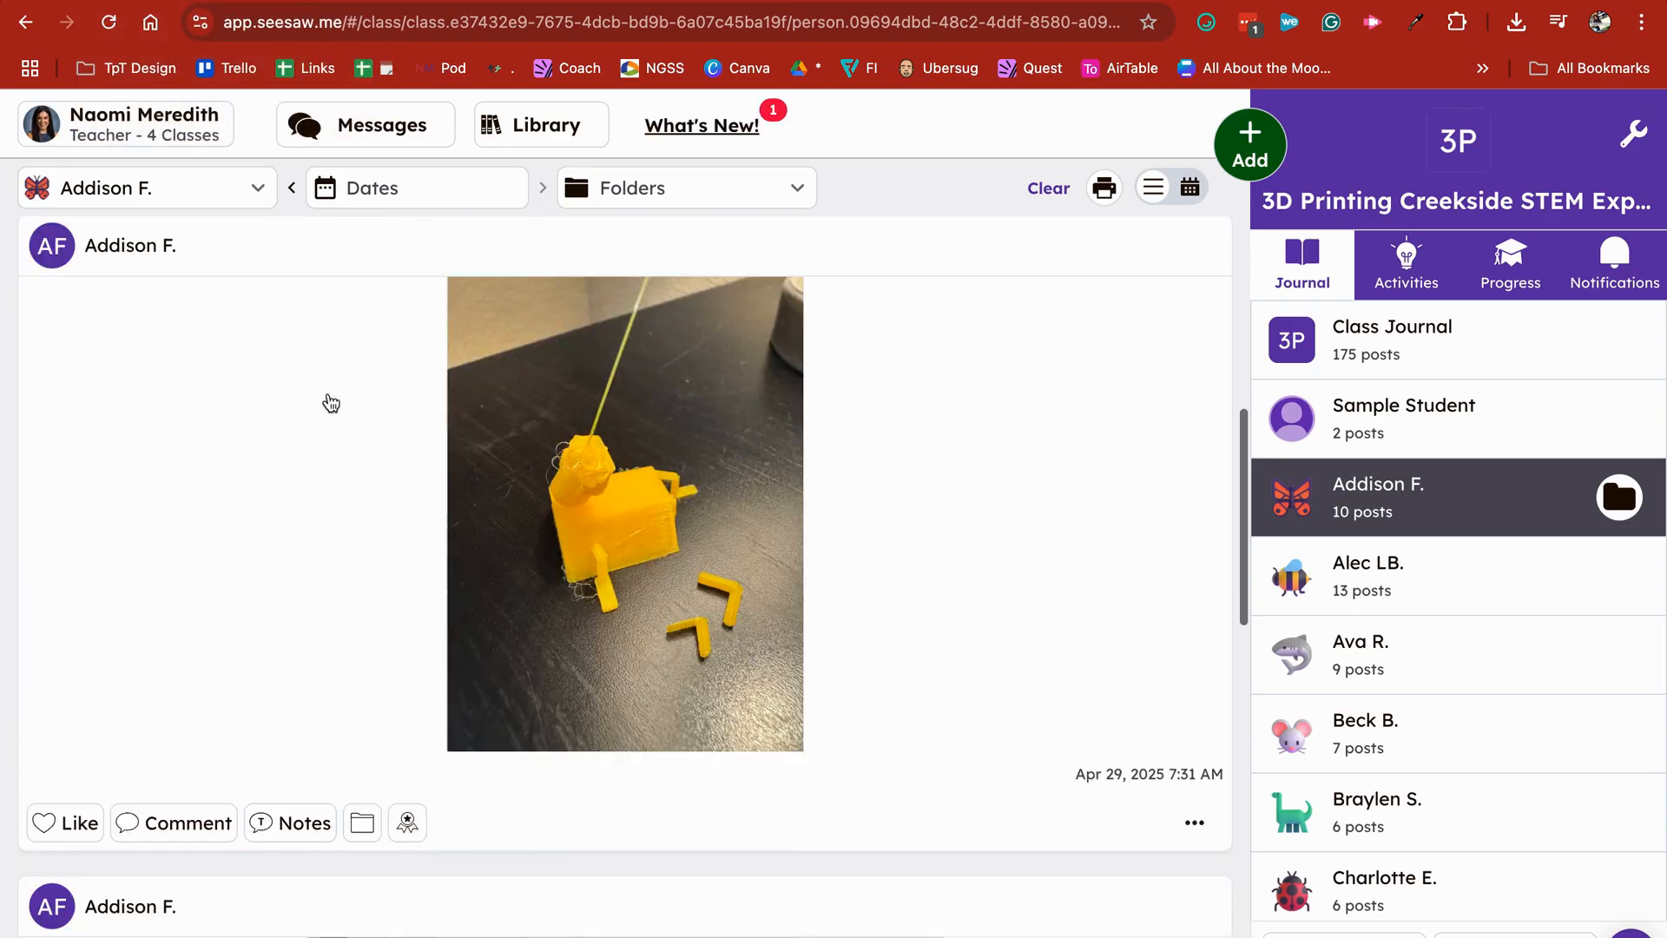
scroll(331, 402, down, 15)
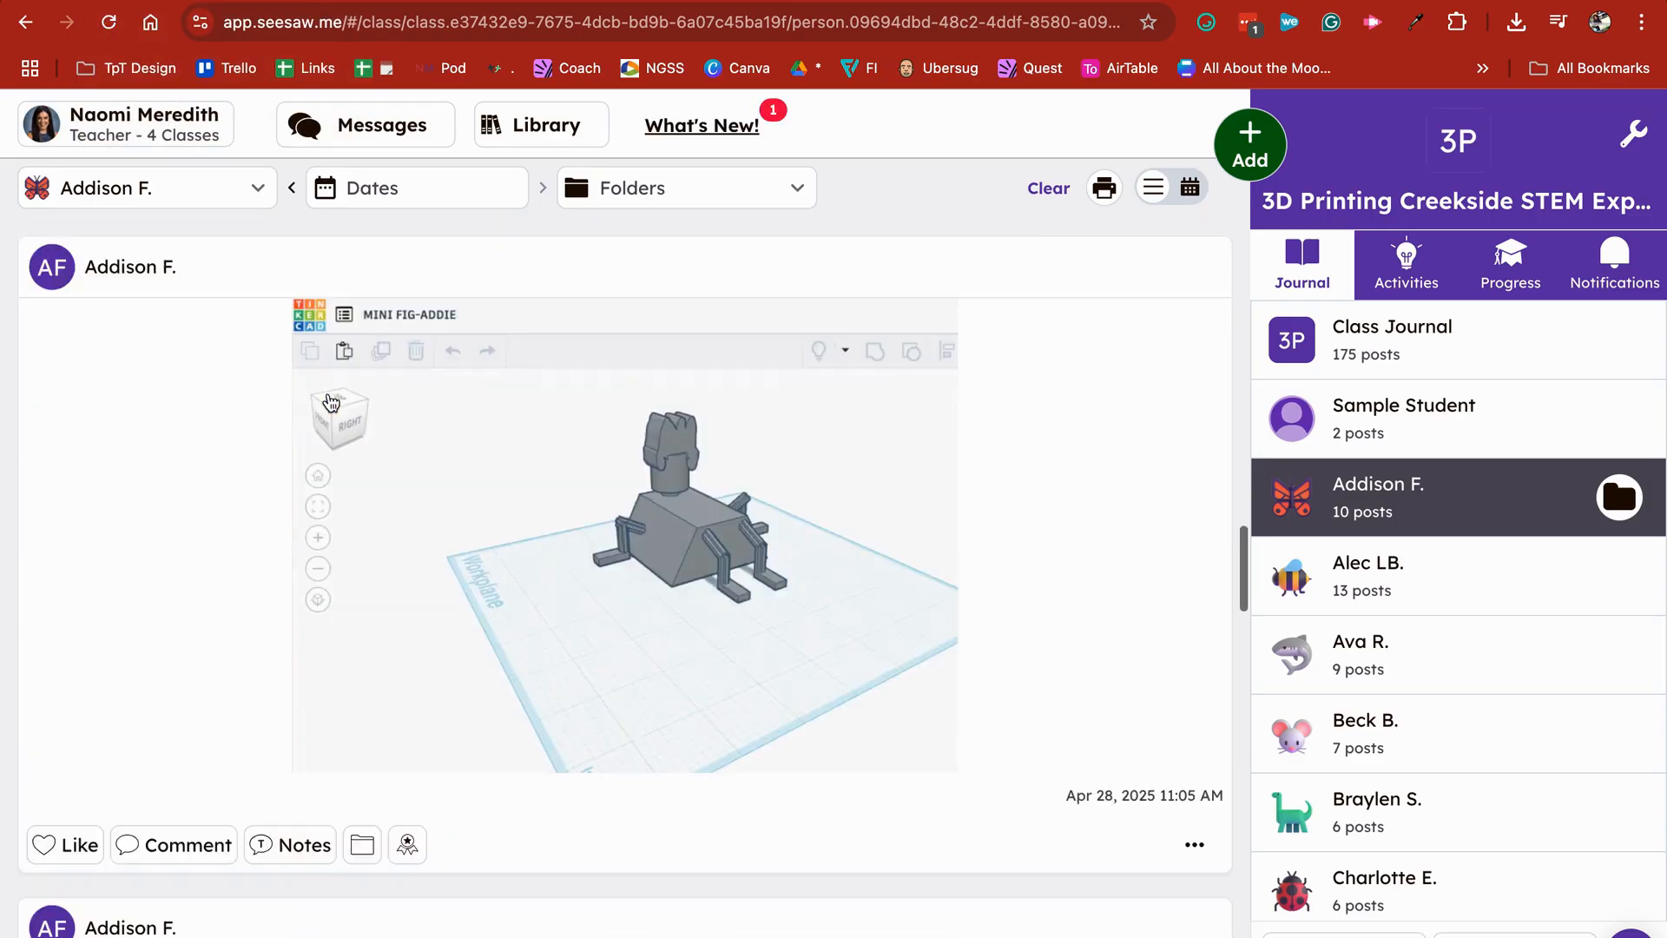
scroll(330, 402, down, 5)
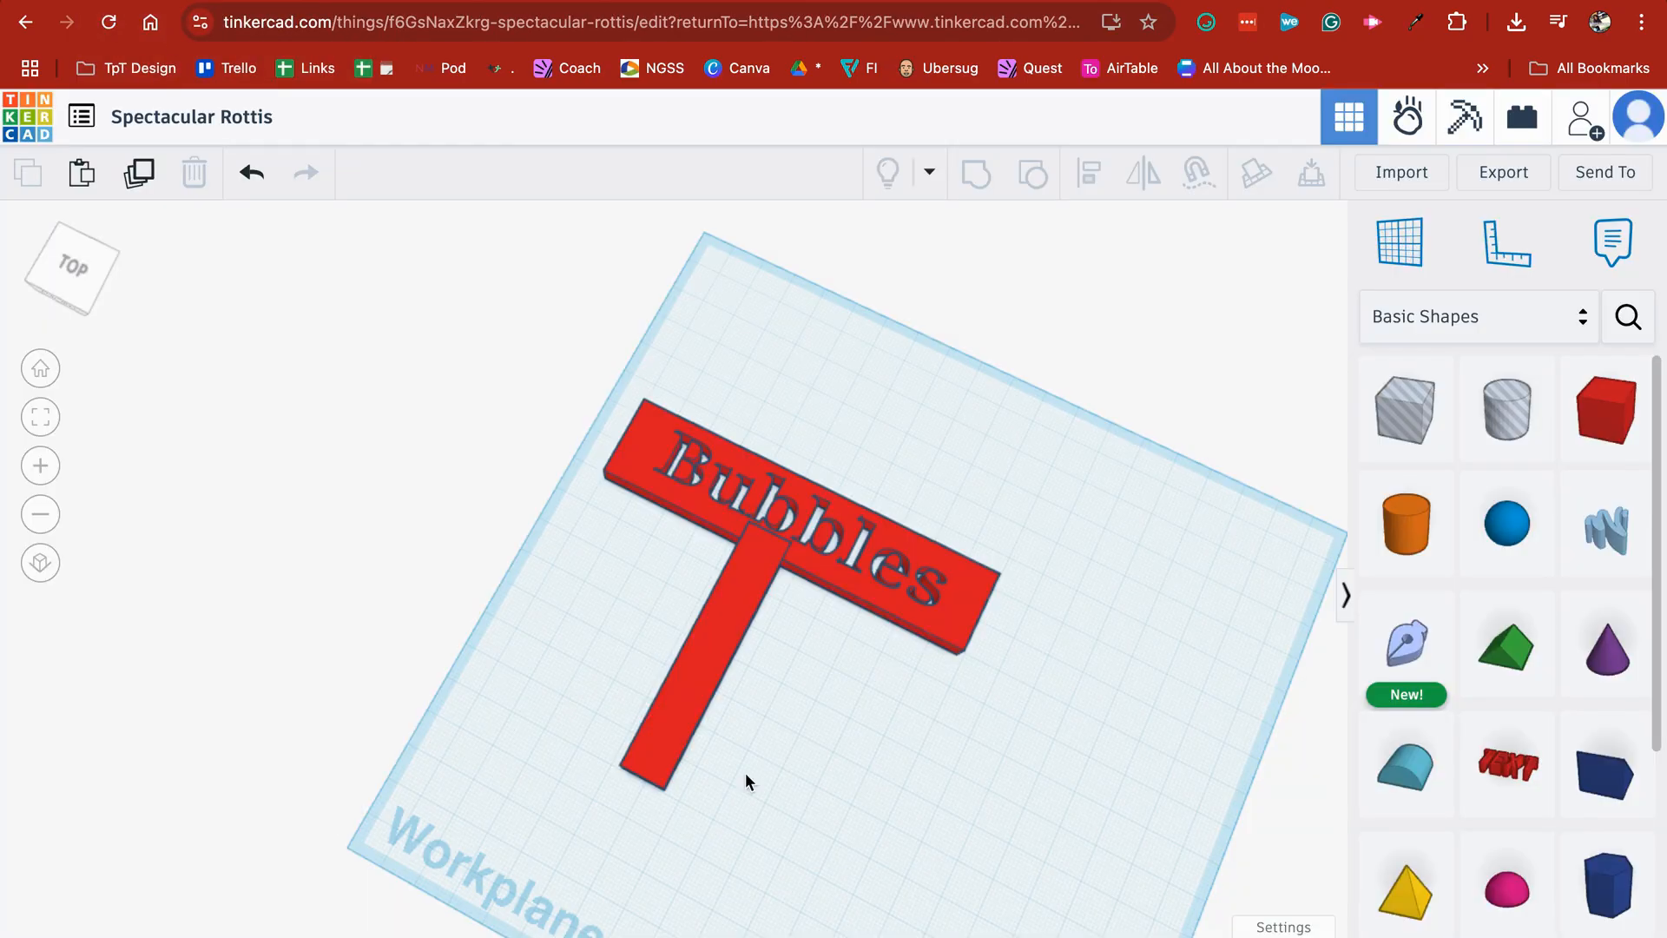
- Return to Tinkercad and rename the design as "Bubble Wand-" followed by the student's first name
click(234, 125)
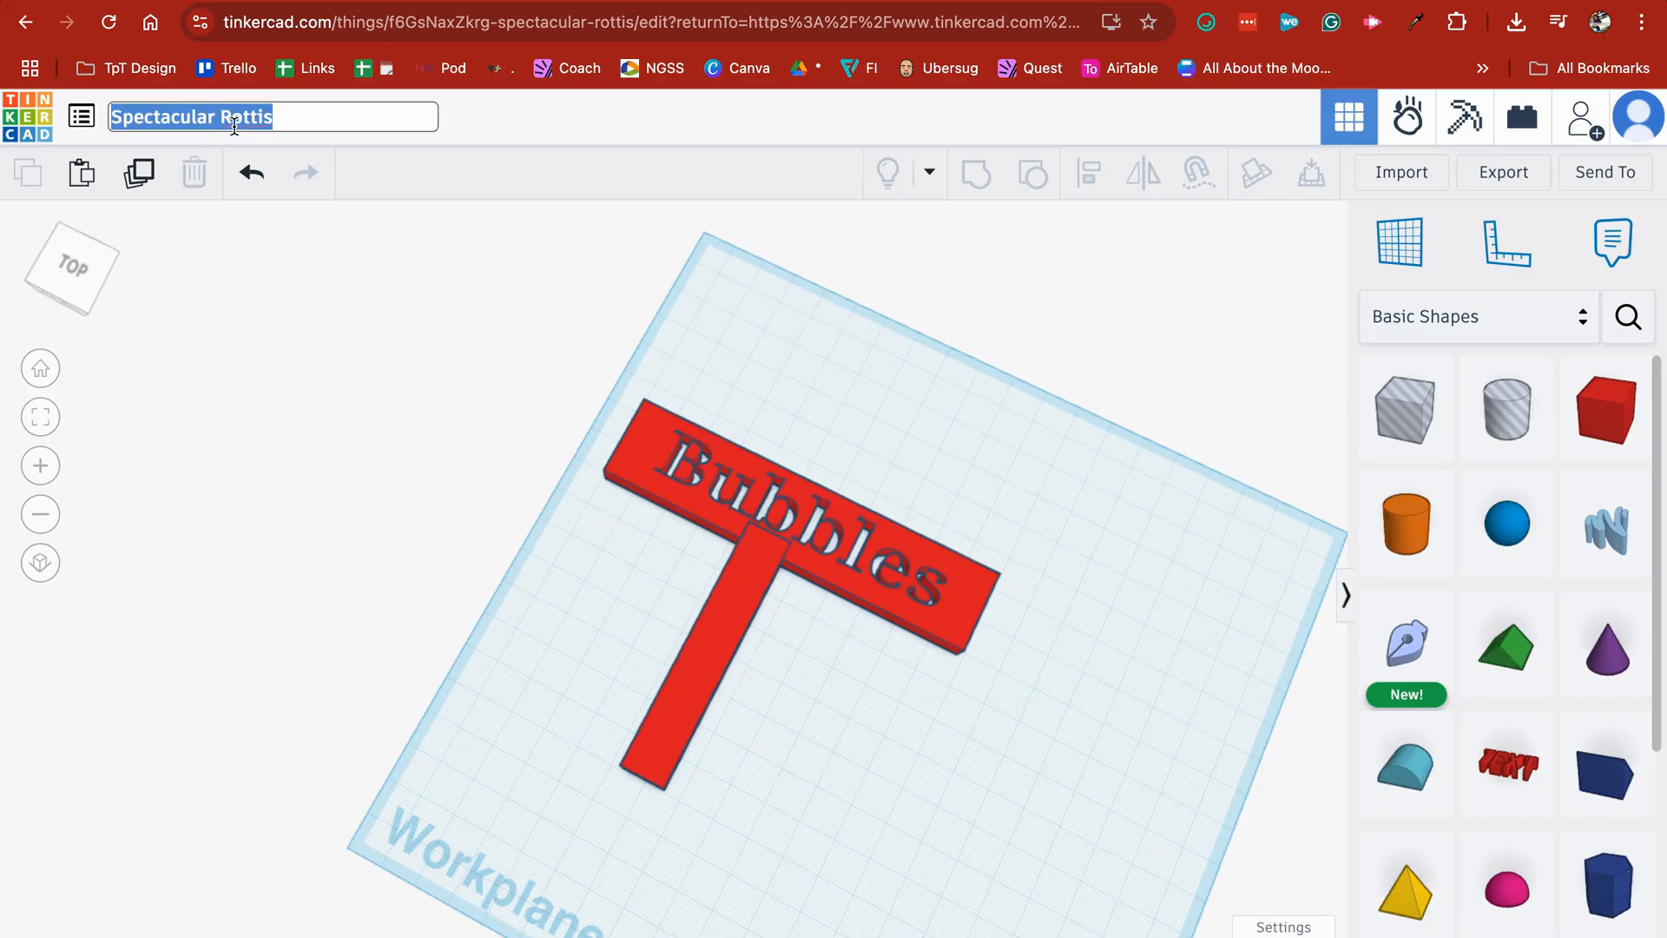
text(Bubble )
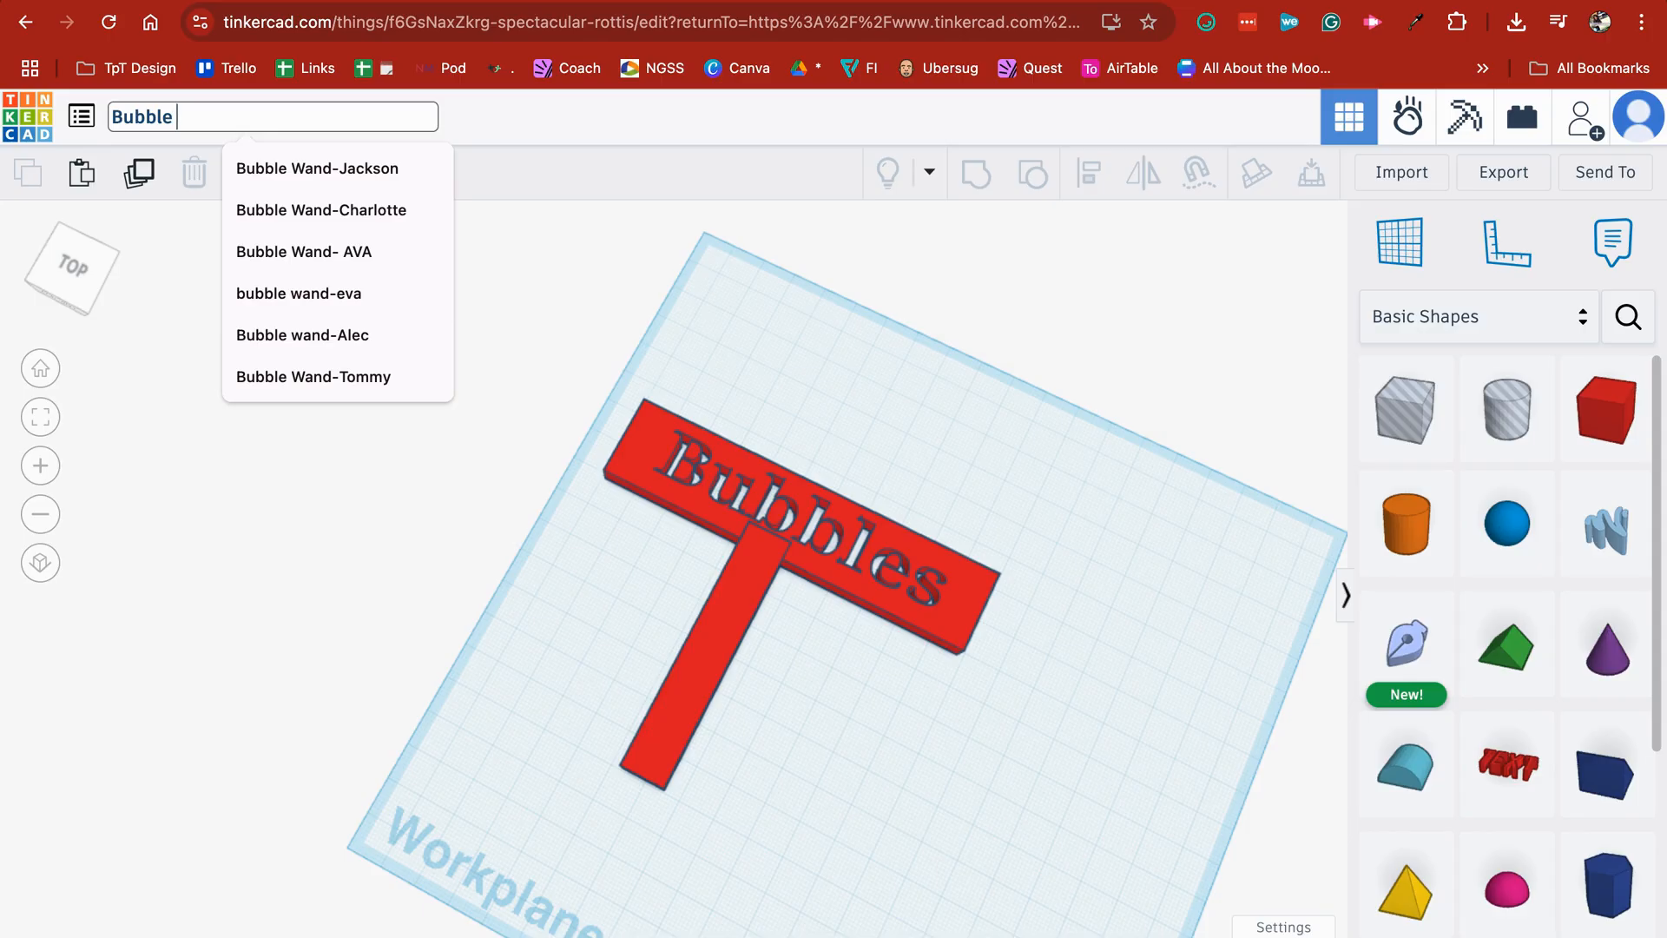
text(Wand- Addi)
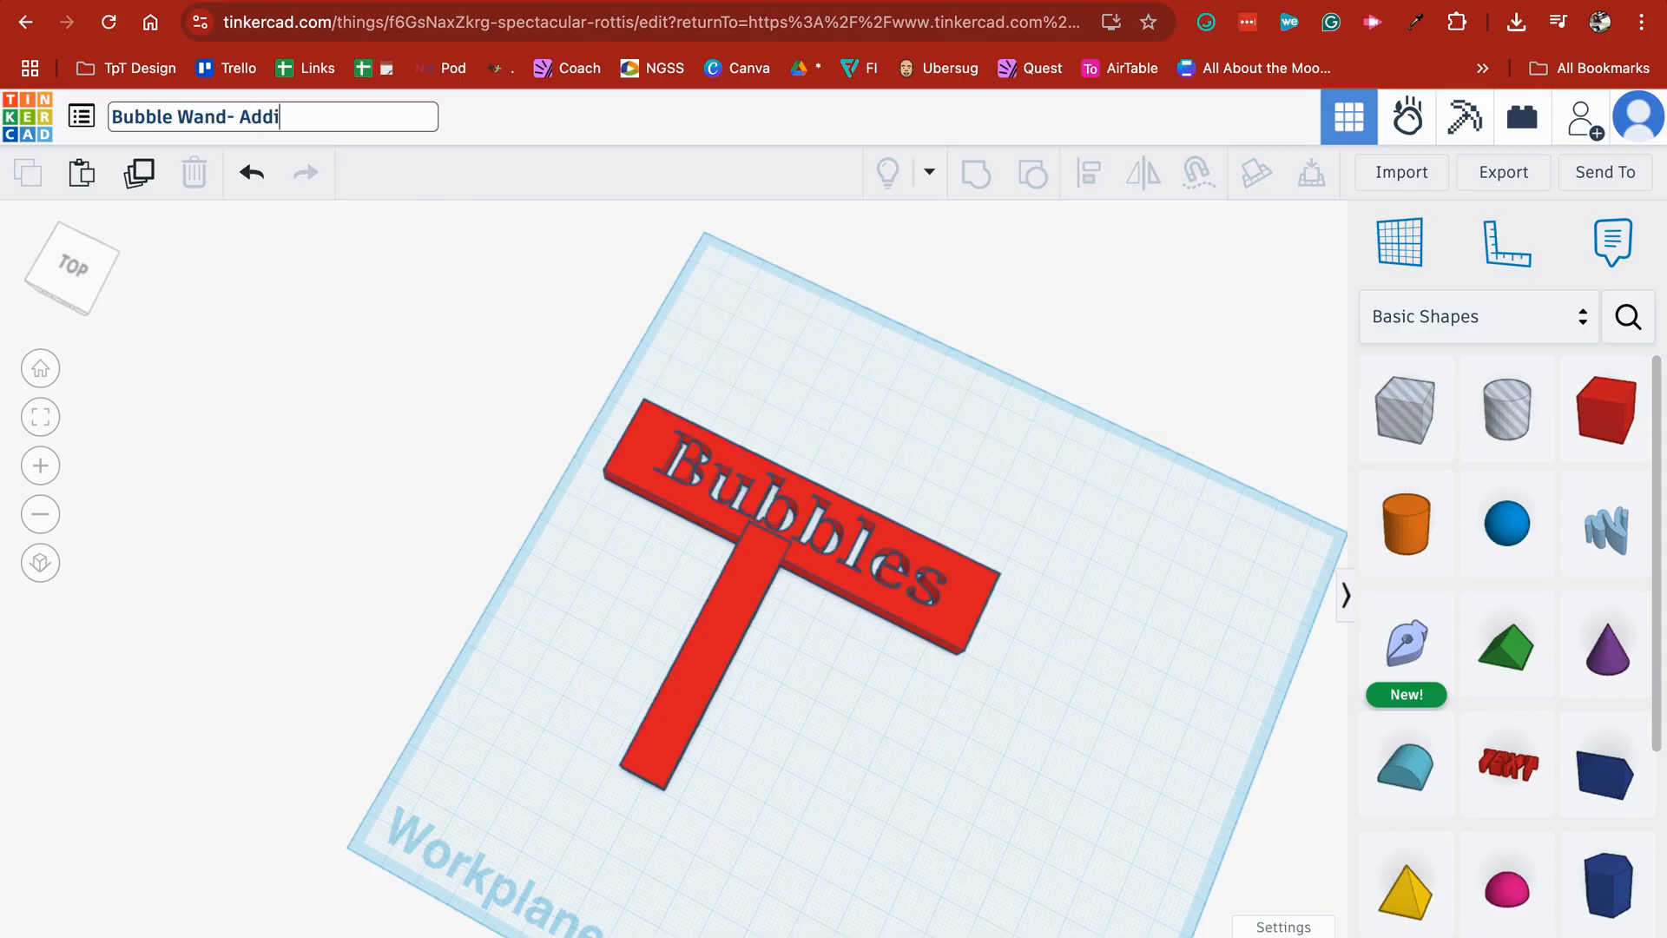
text(son)
- Export everything in the design as an STL file, saved in the desktop's Bubble Wand 3D printing club folder
click(1512, 175)
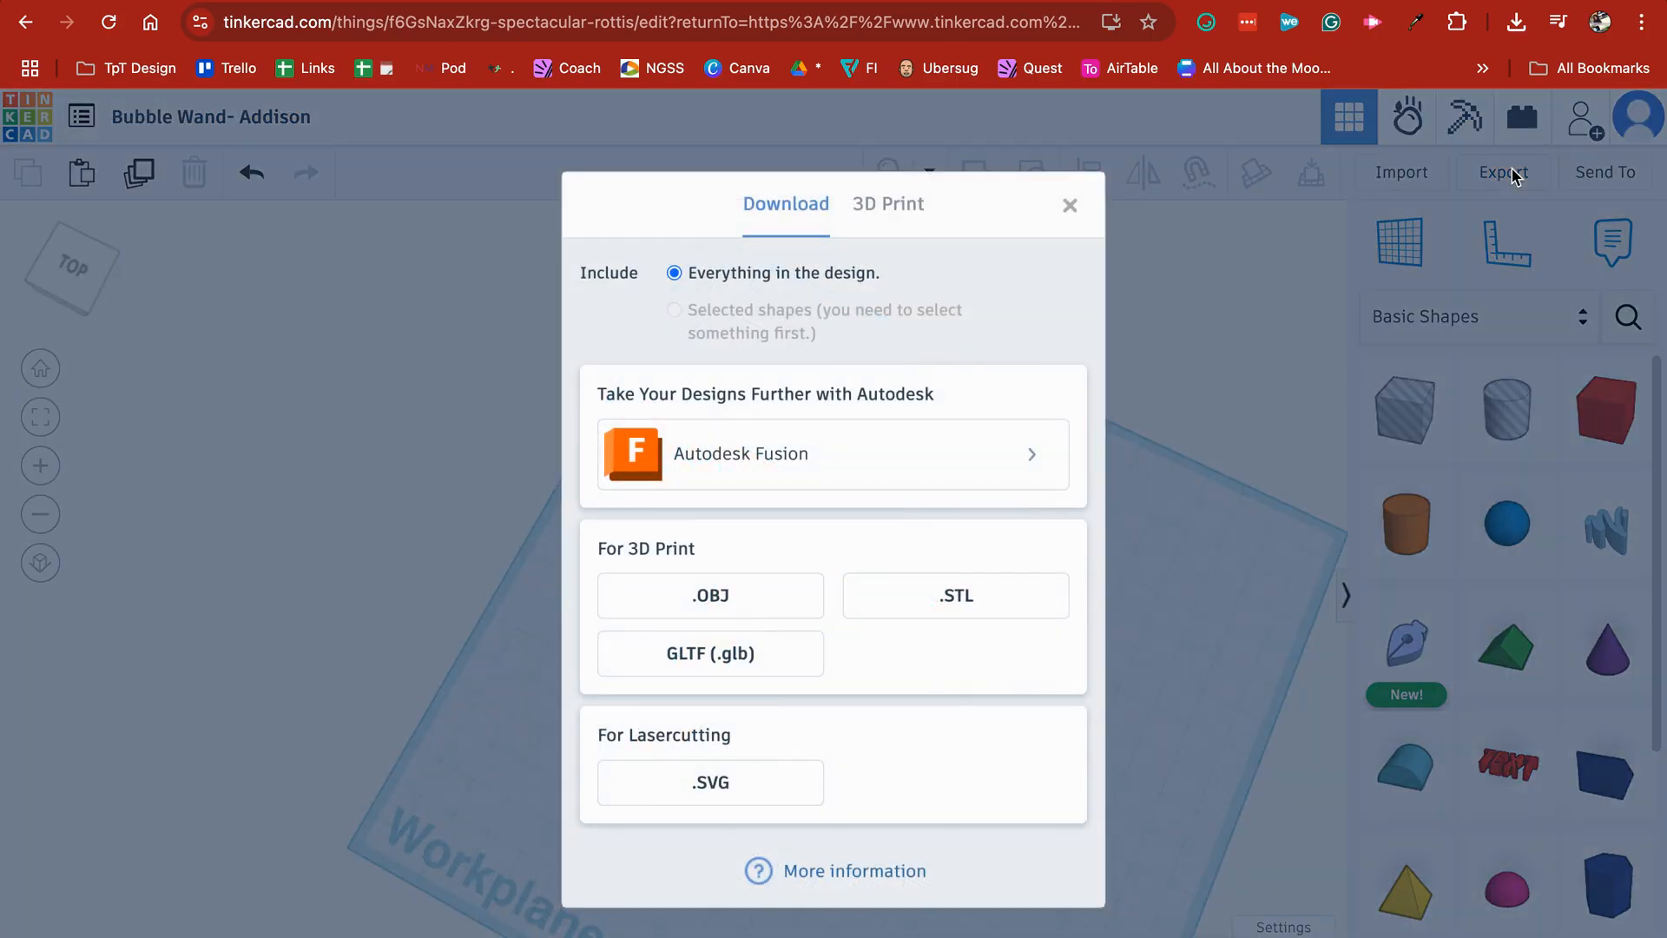
click(958, 597)
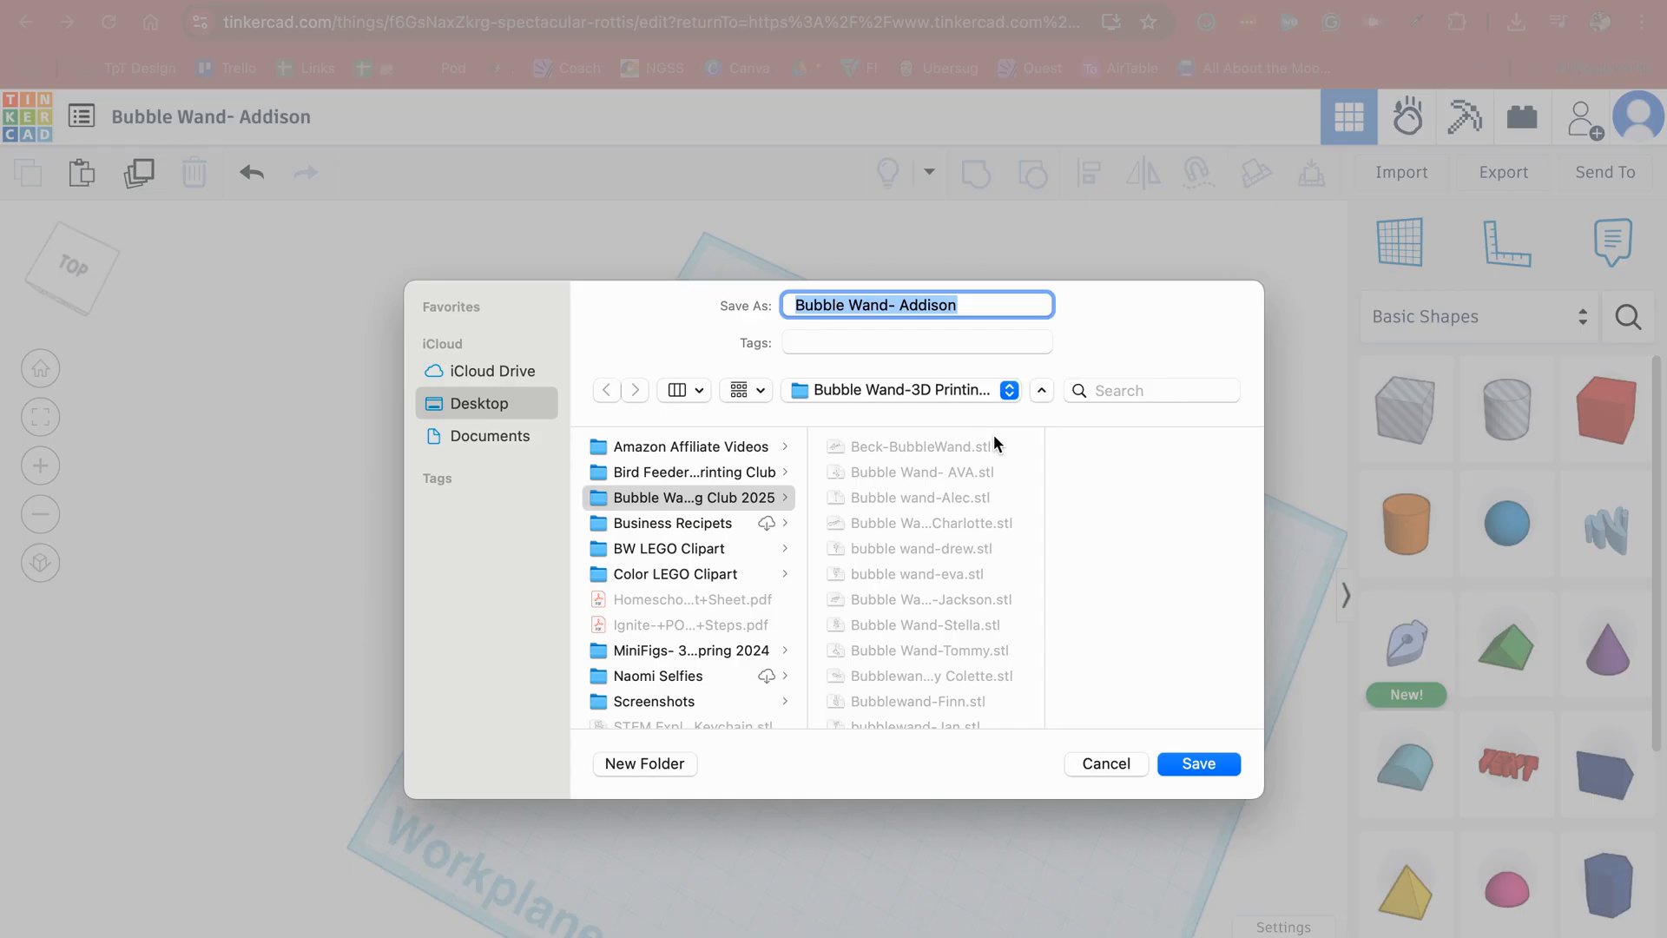
click(1211, 769)
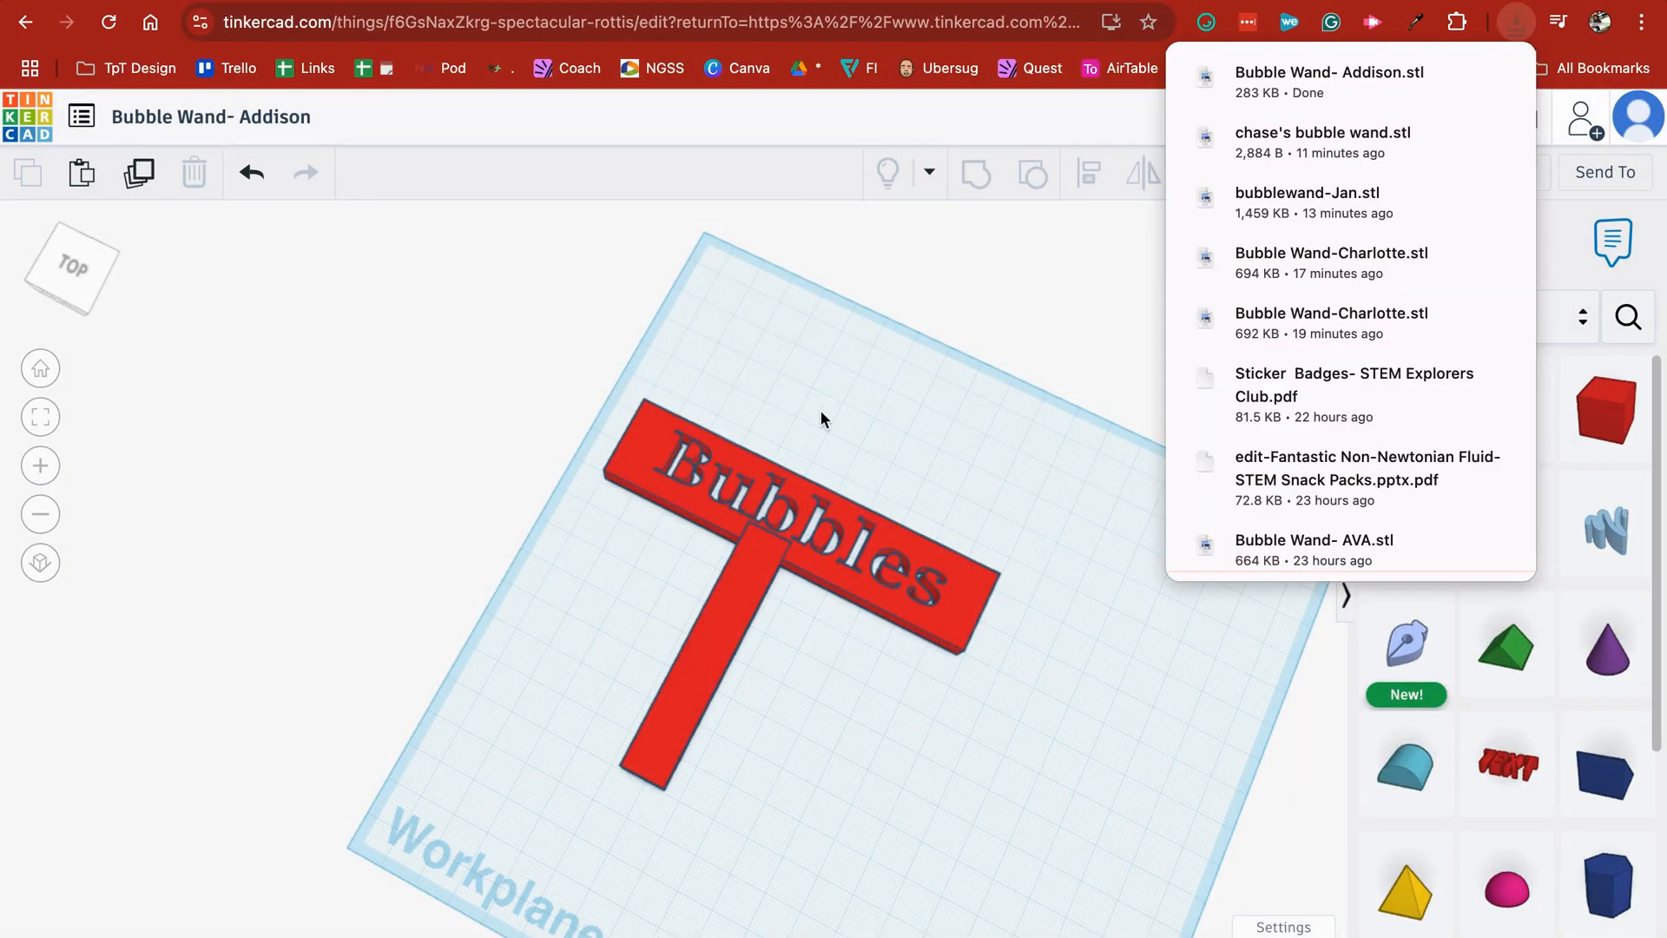
- Switch to MakerBot CloudPrint and import the student's wand STL file from the desktop's Bubble Wand 3D printing club folder
click(718, 1)
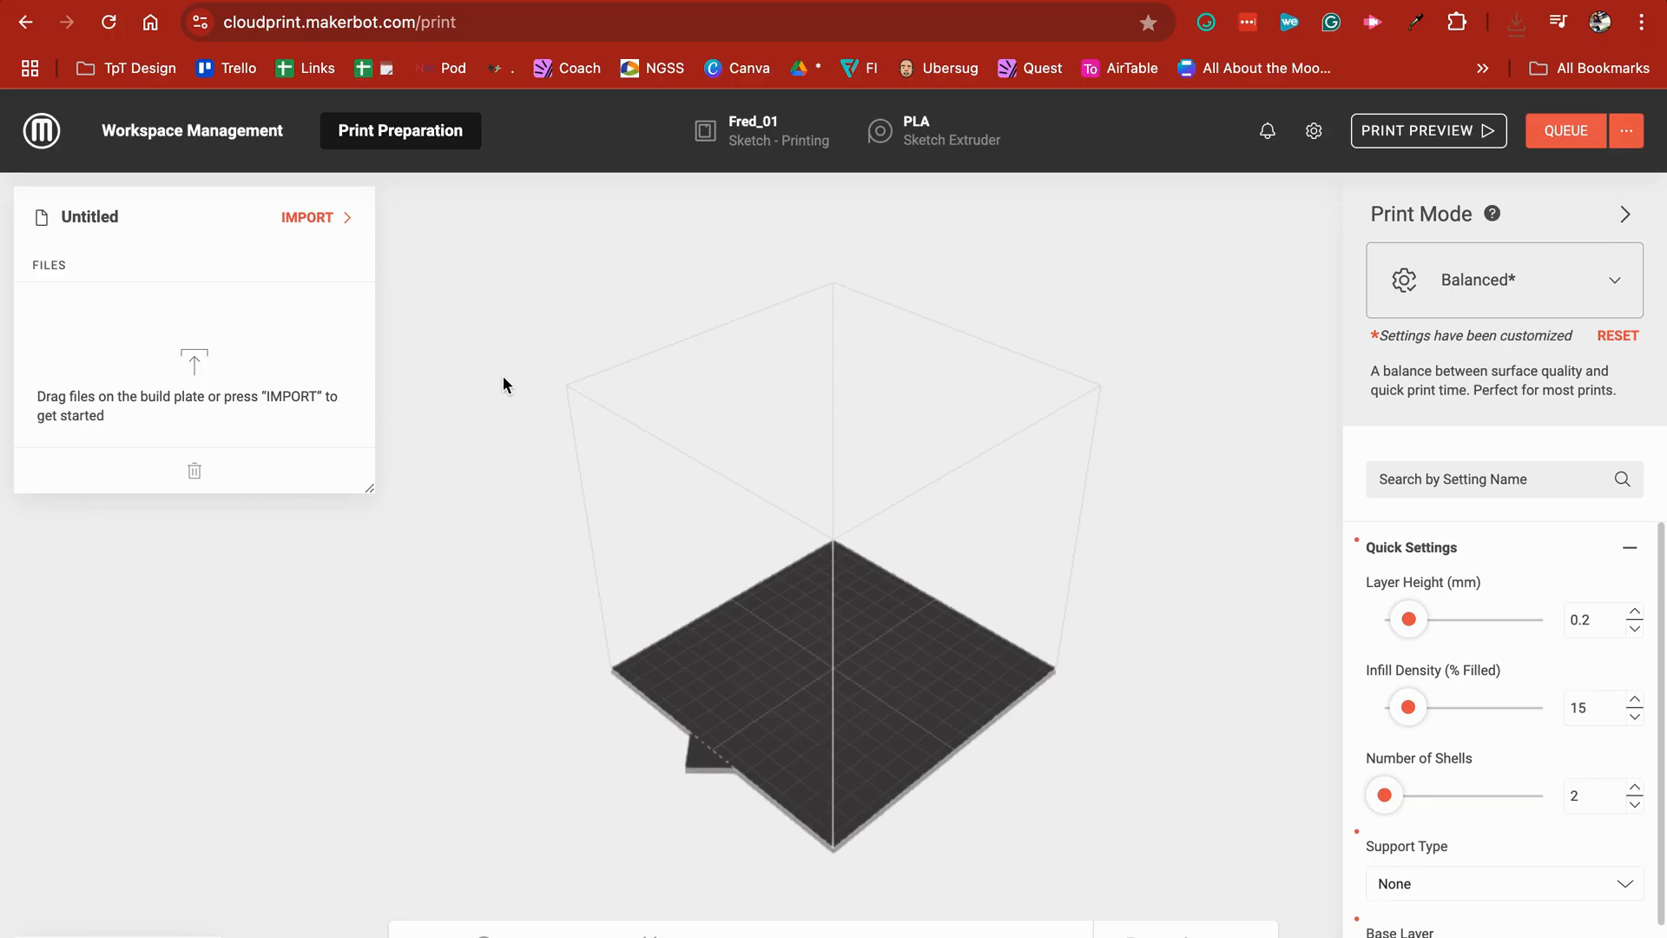
click(334, 223)
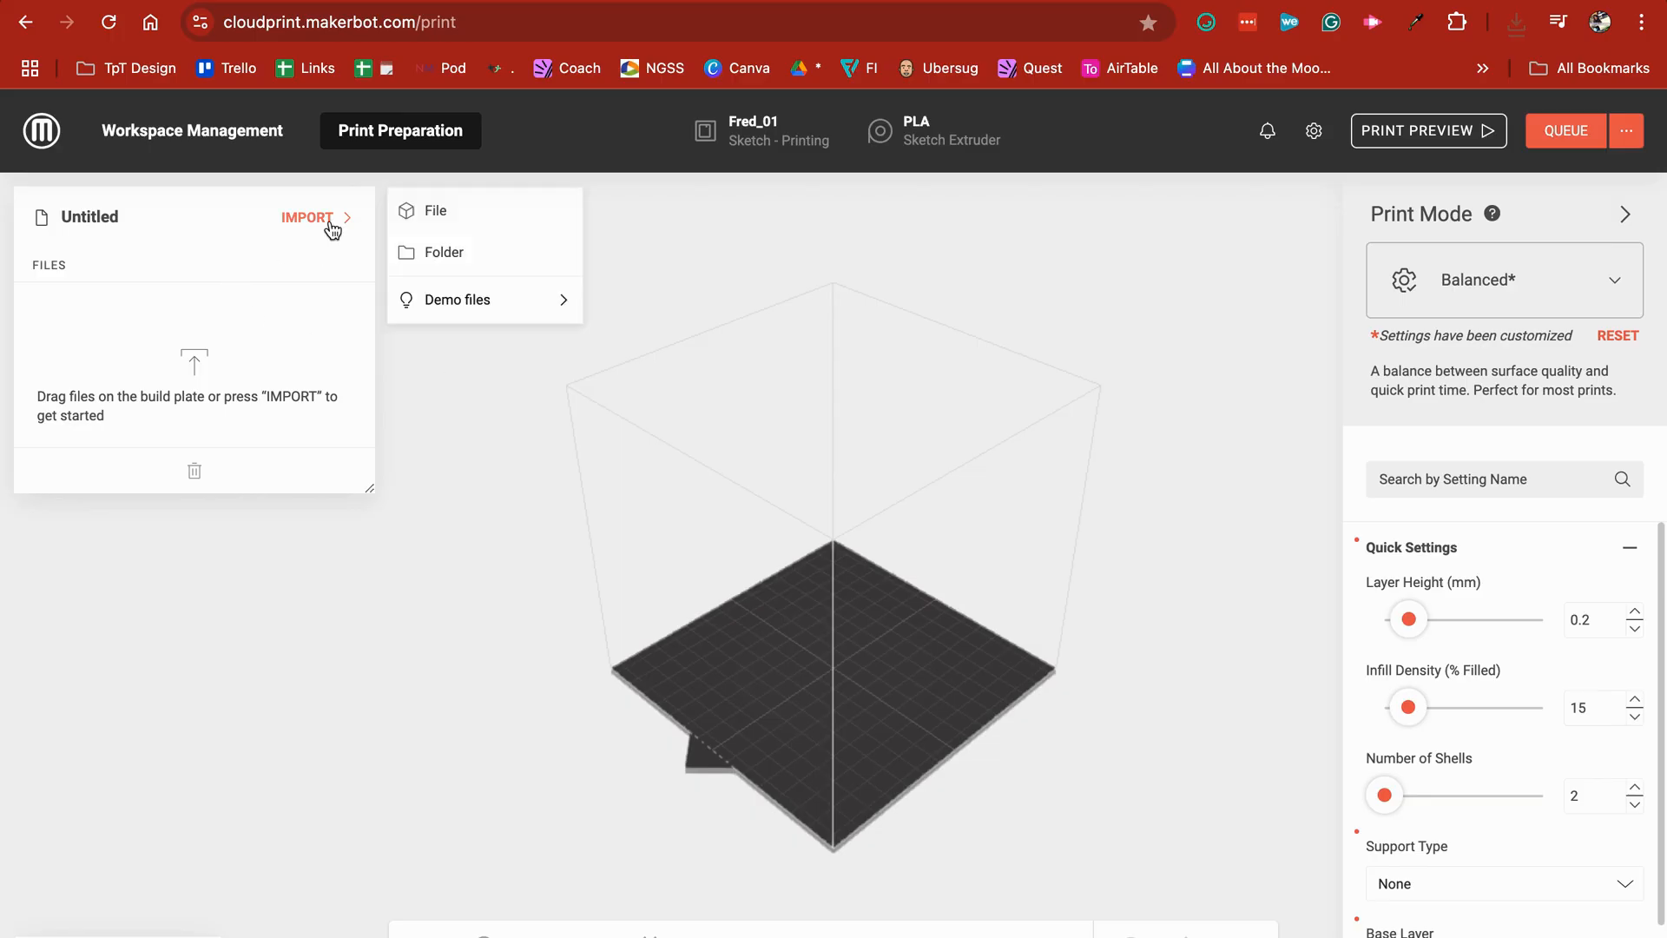
click(408, 224)
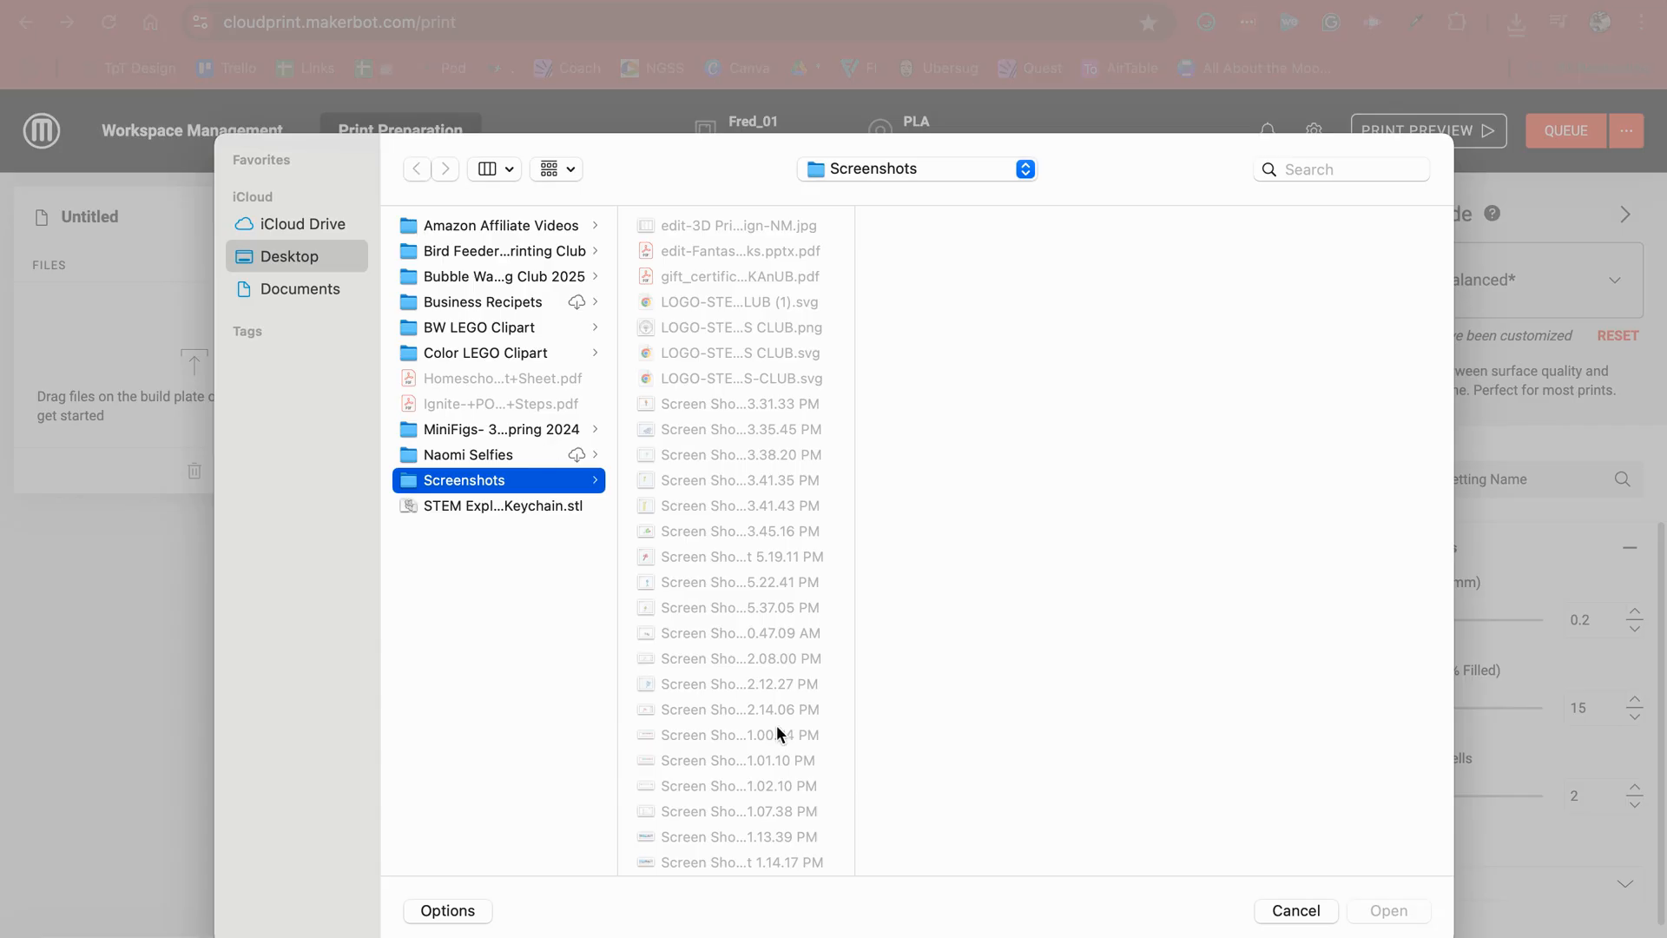
click(496, 274)
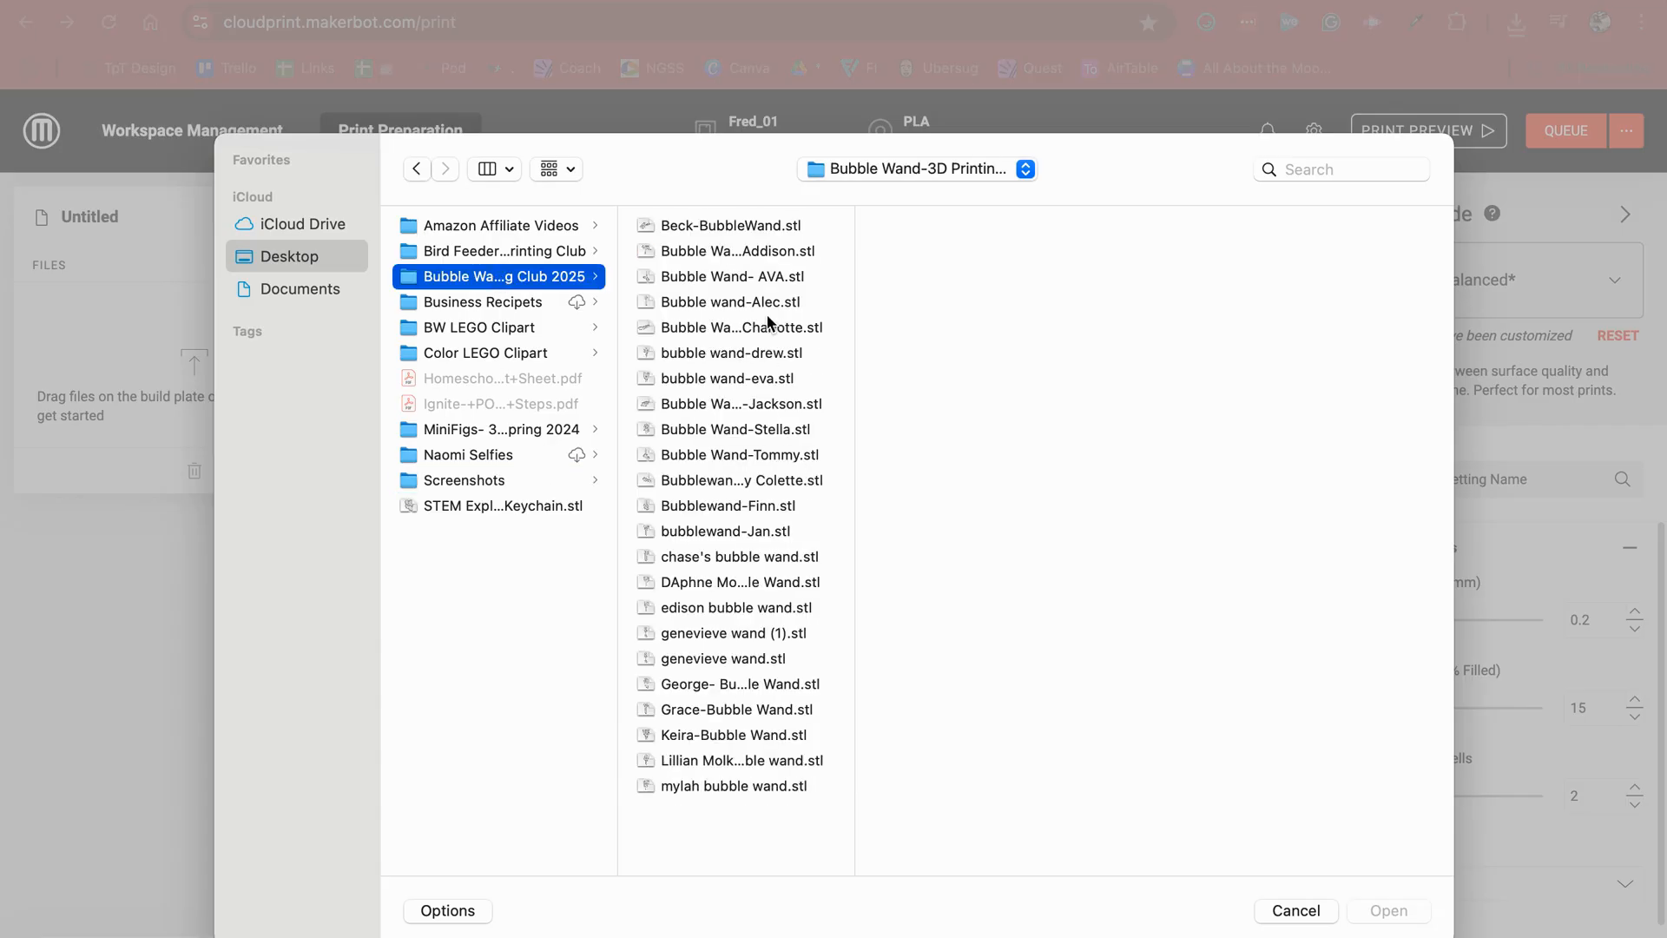
click(754, 255)
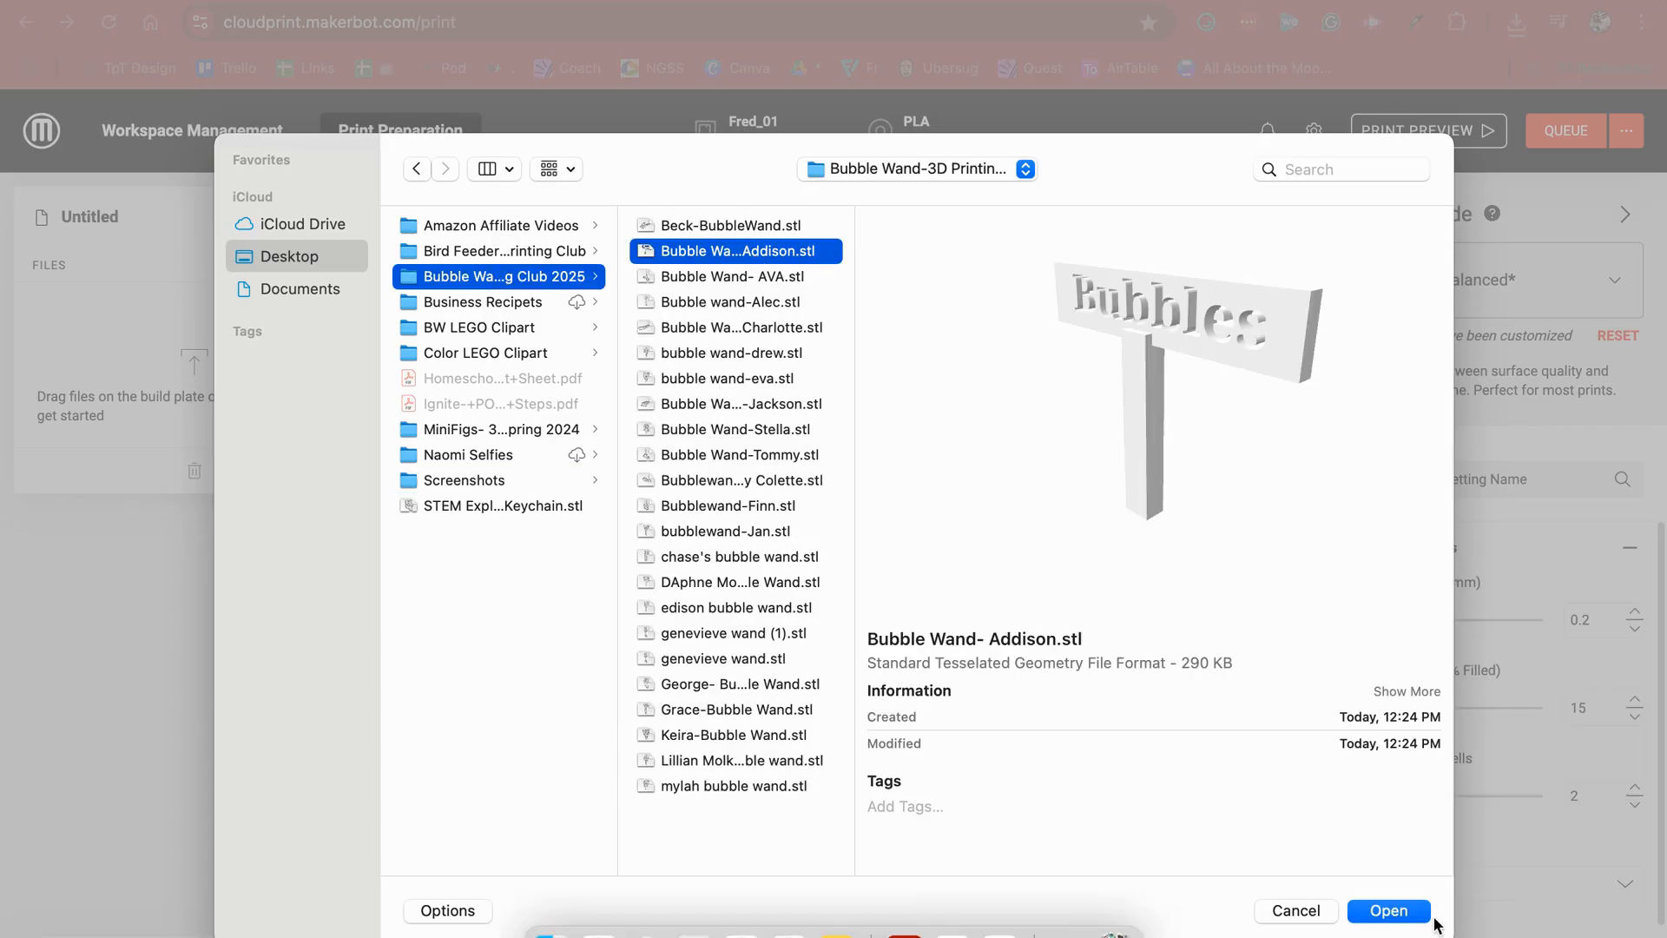
click(1389, 910)
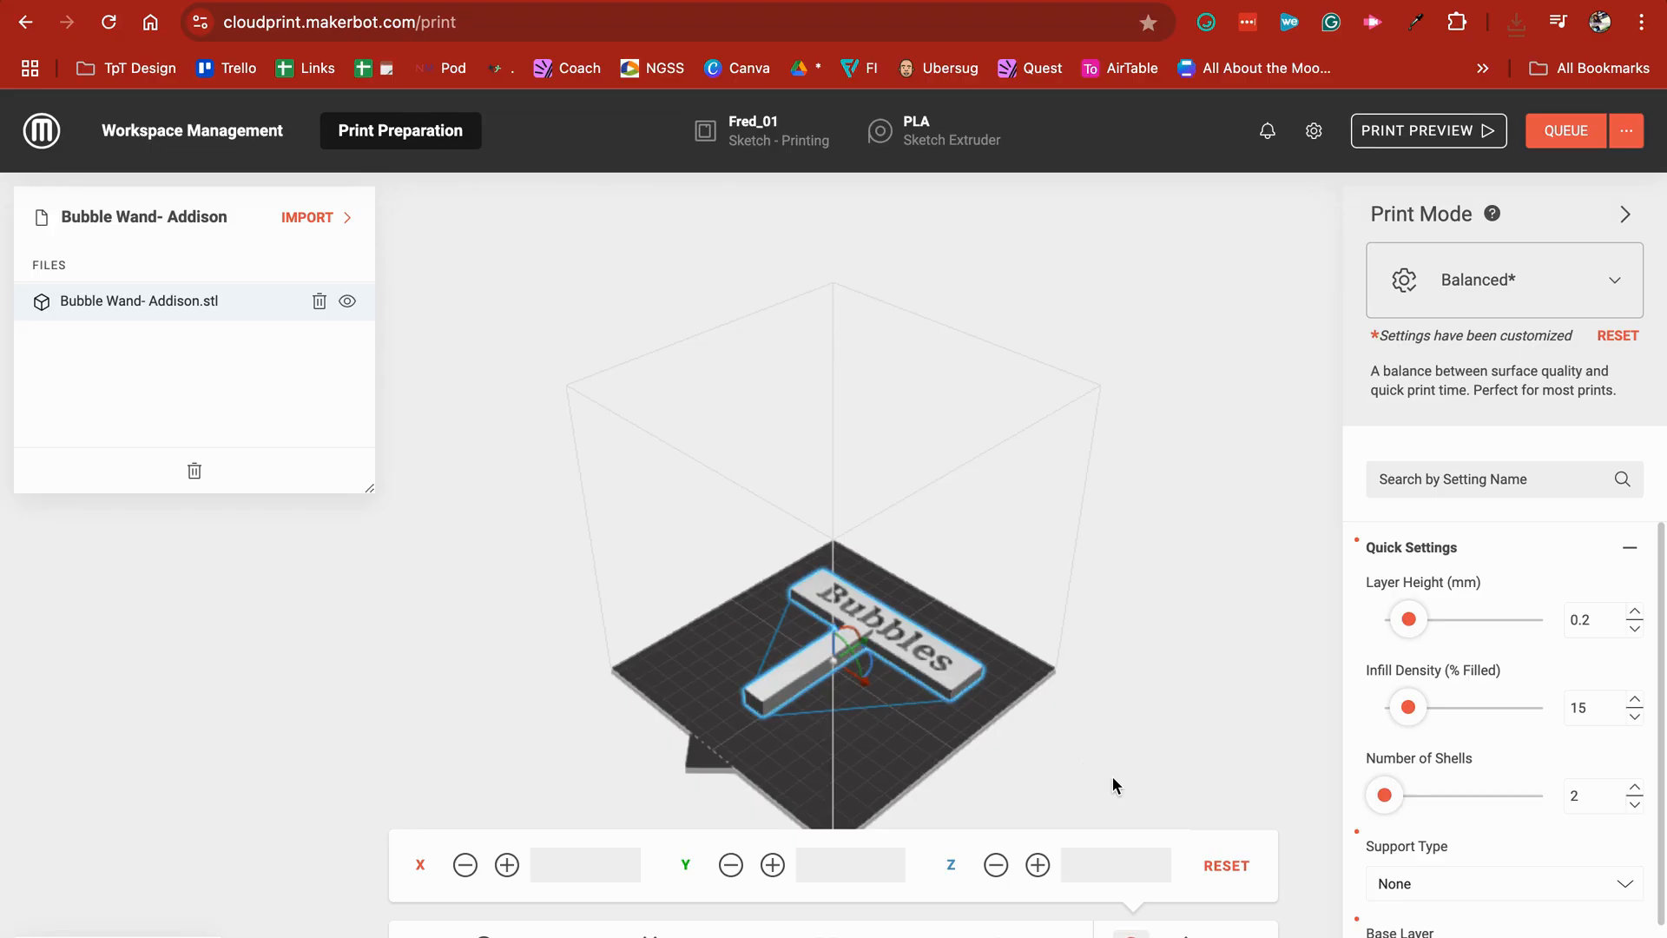
- Scale the imported wand down uniformly to 75% of its original size
click(1240, 933)
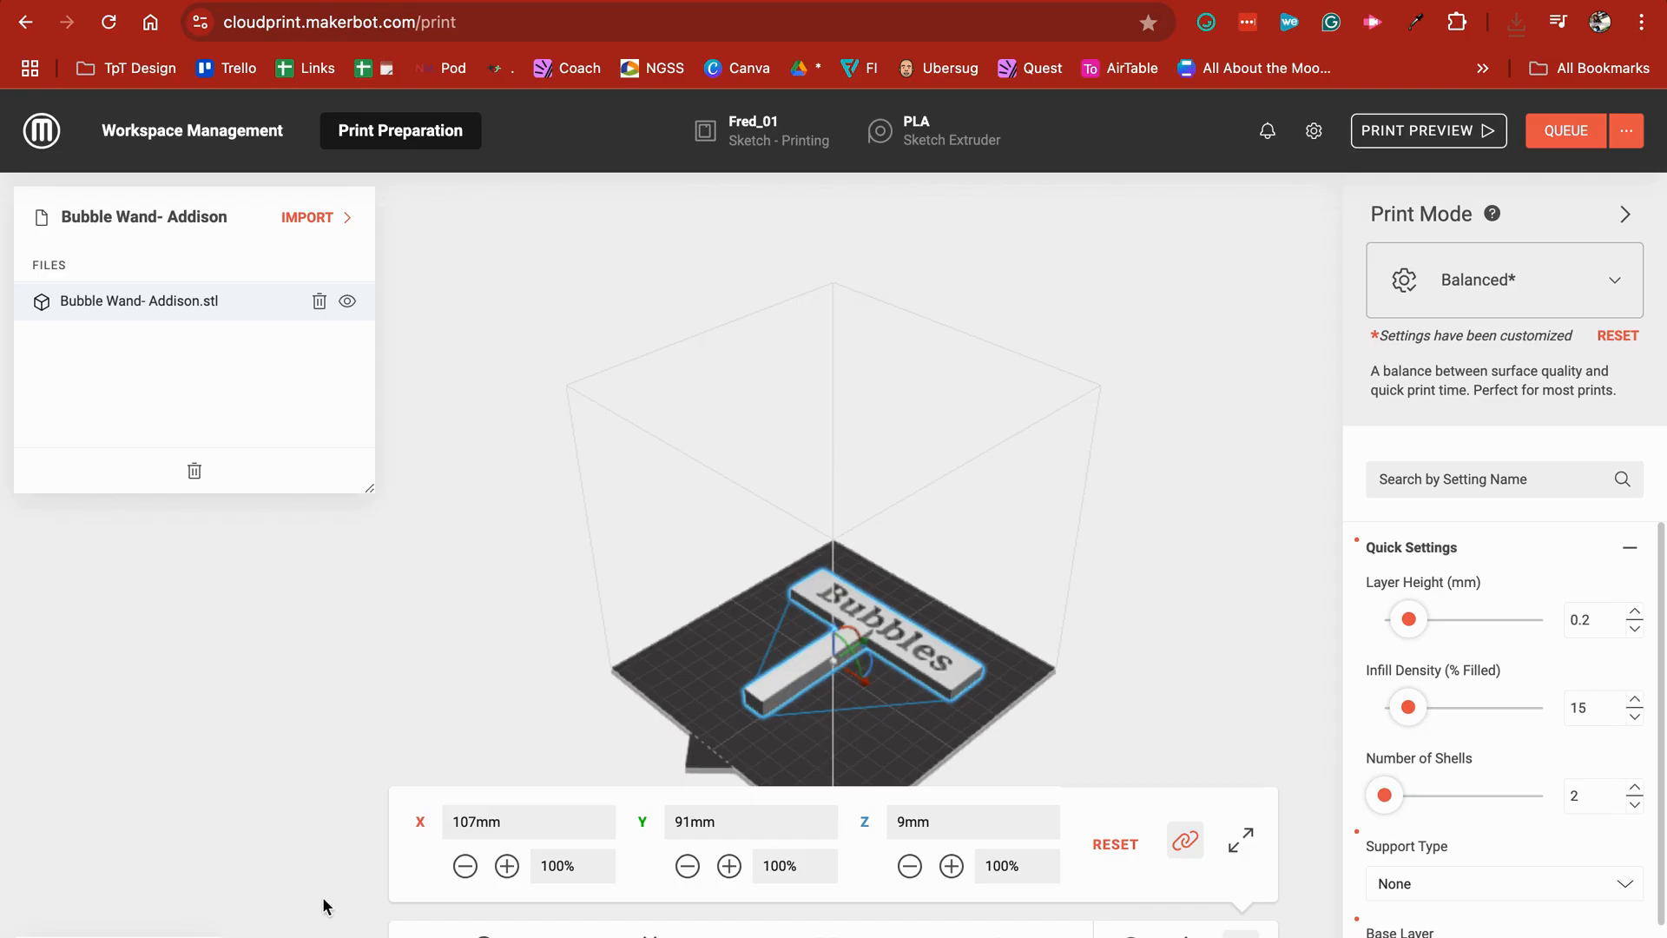
click(466, 866)
click(466, 865)
click(465, 866)
click(466, 865)
click(465, 865)
click(465, 865)
click(466, 866)
click(465, 866)
click(465, 865)
click(465, 865)
click(466, 866)
click(465, 865)
click(465, 866)
click(465, 865)
click(465, 866)
click(466, 866)
click(465, 865)
click(466, 865)
click(465, 866)
click(465, 865)
click(465, 866)
- Move the scaled wand slightly toward the front corner of the build plate and deselect it
click(744, 686)
drag(752, 704, 753, 734)
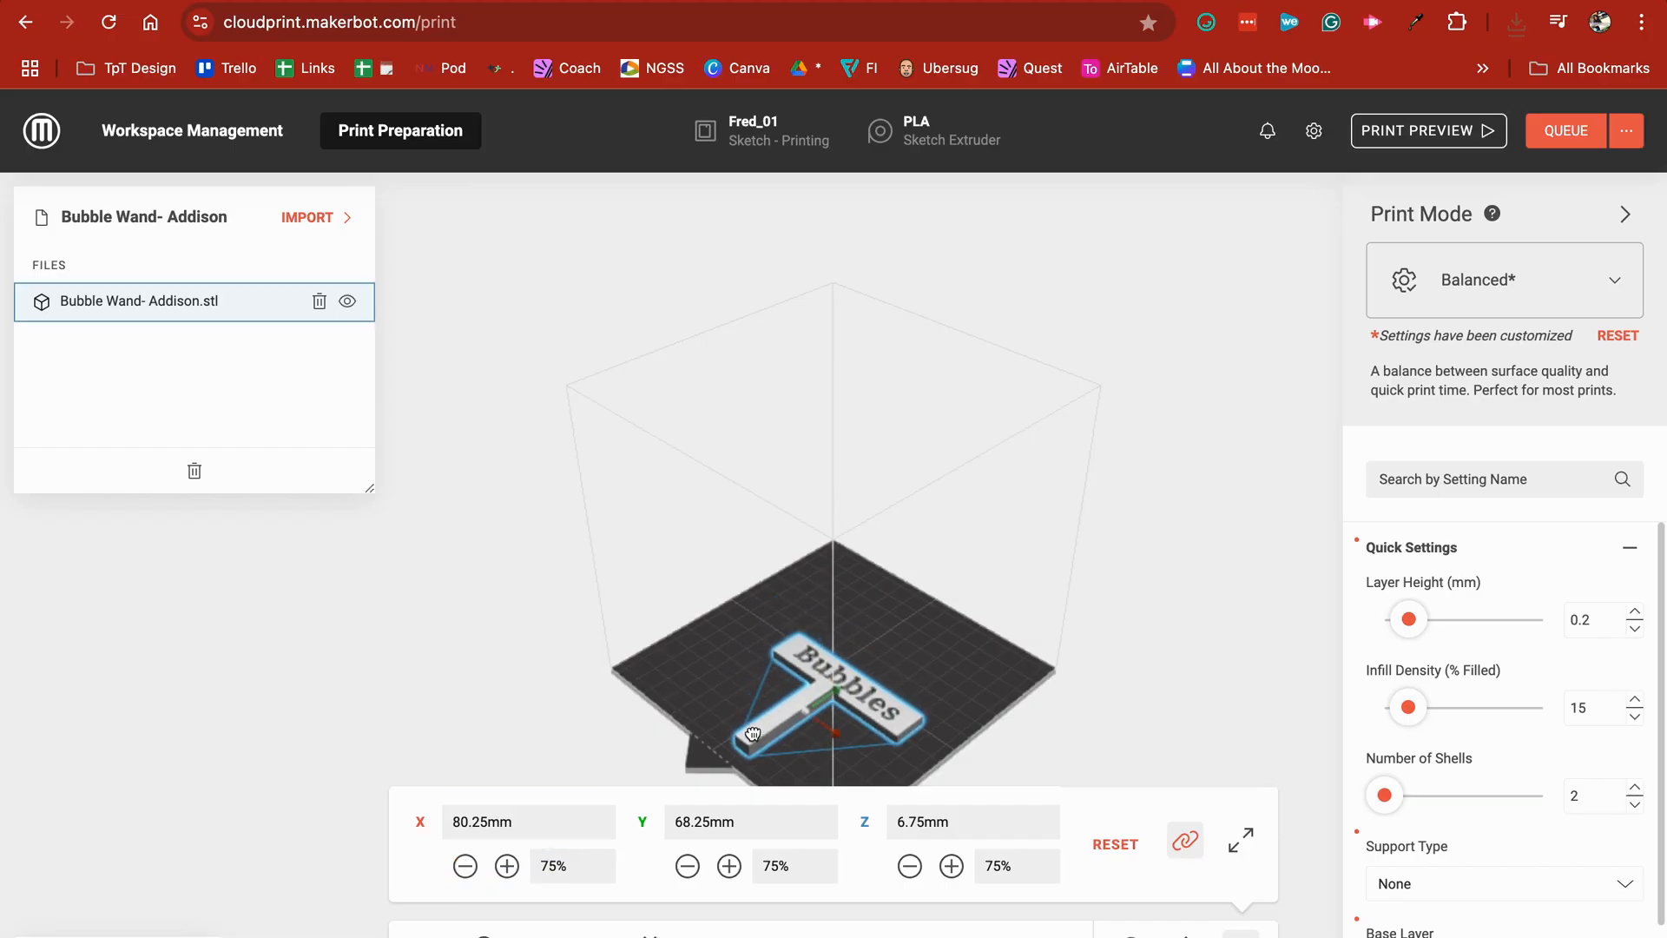
click(1224, 736)
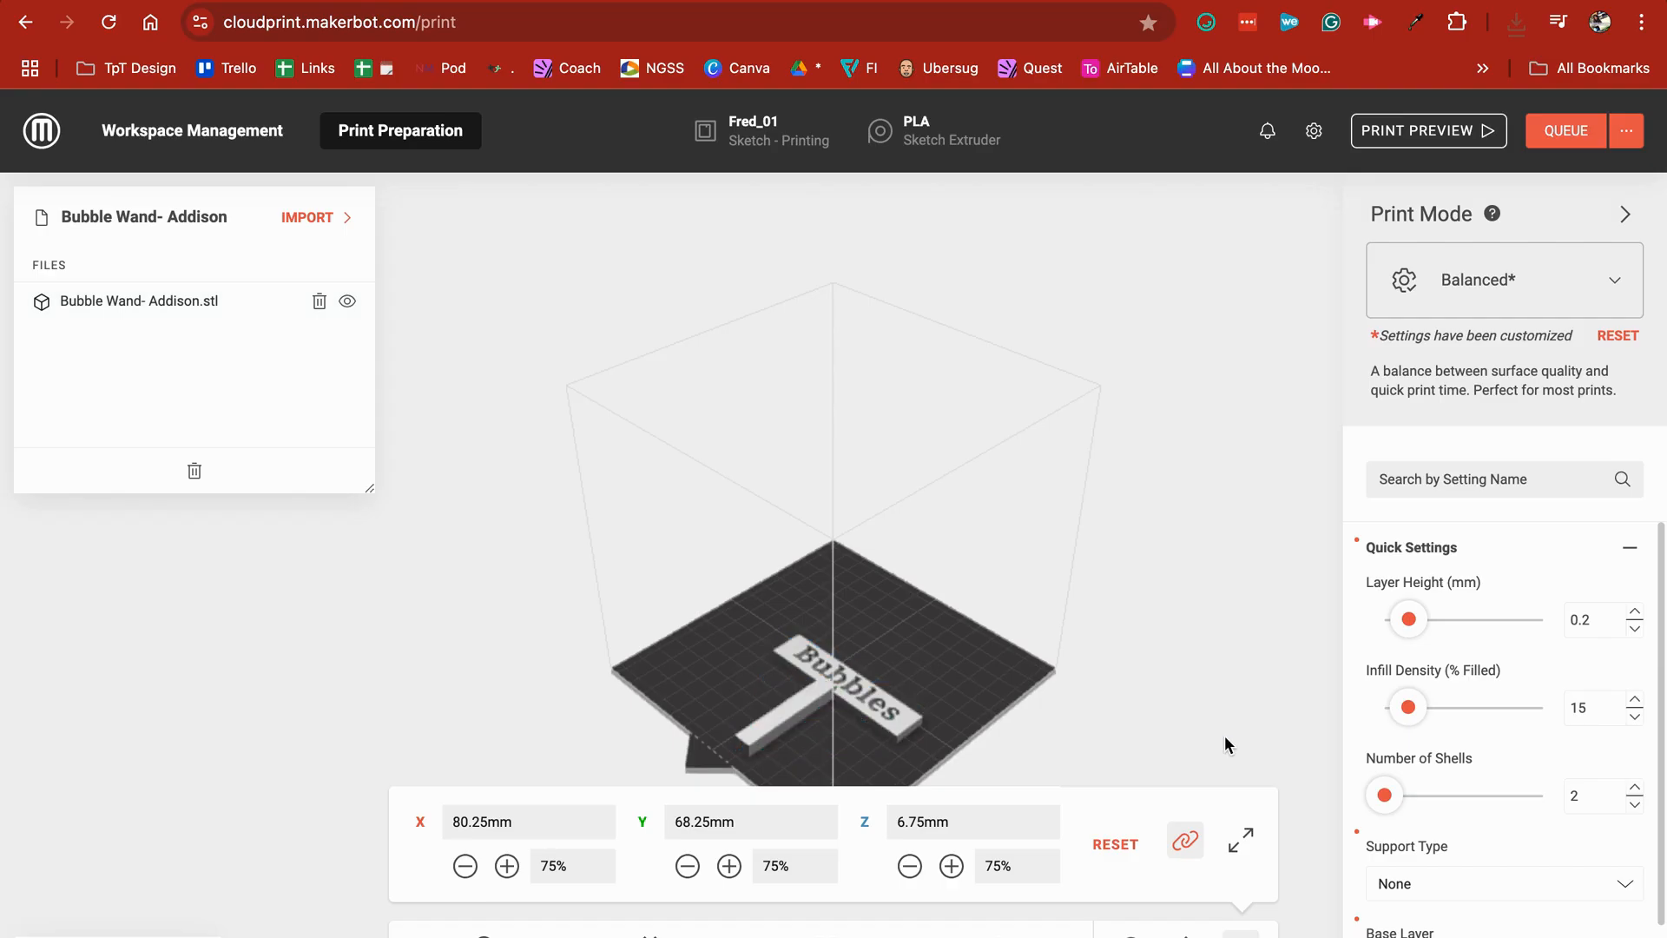
- Check the support type and base layer options, keeping both at None, and queue the wand for printing
scroll(1432, 824, down, 1)
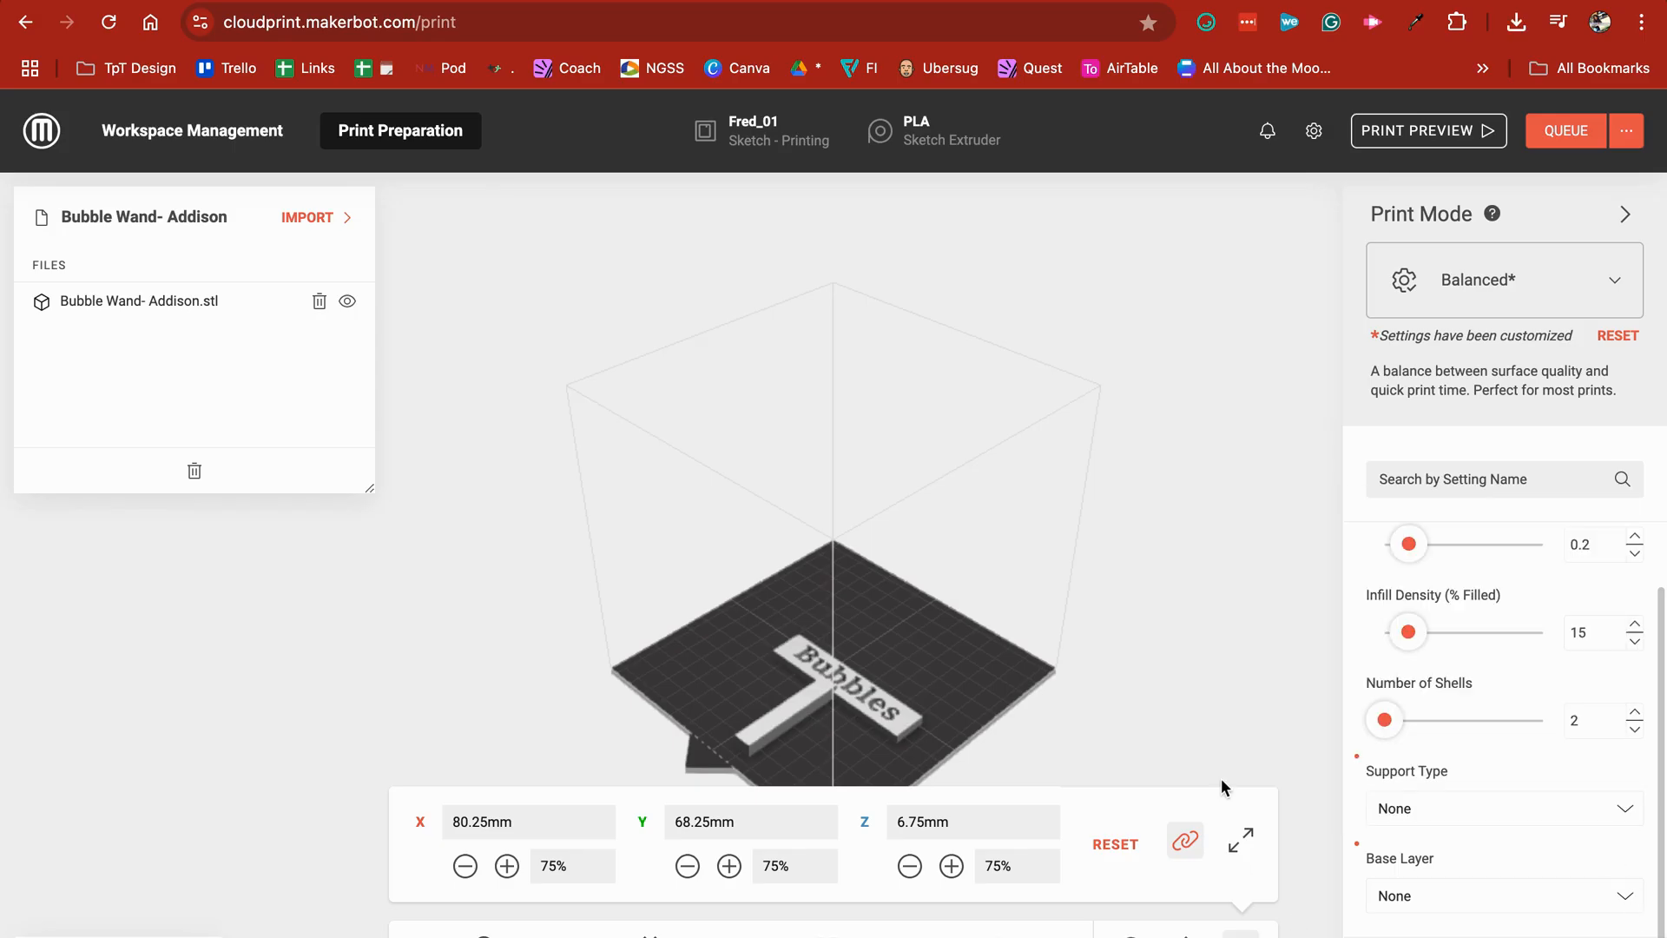
click(1406, 823)
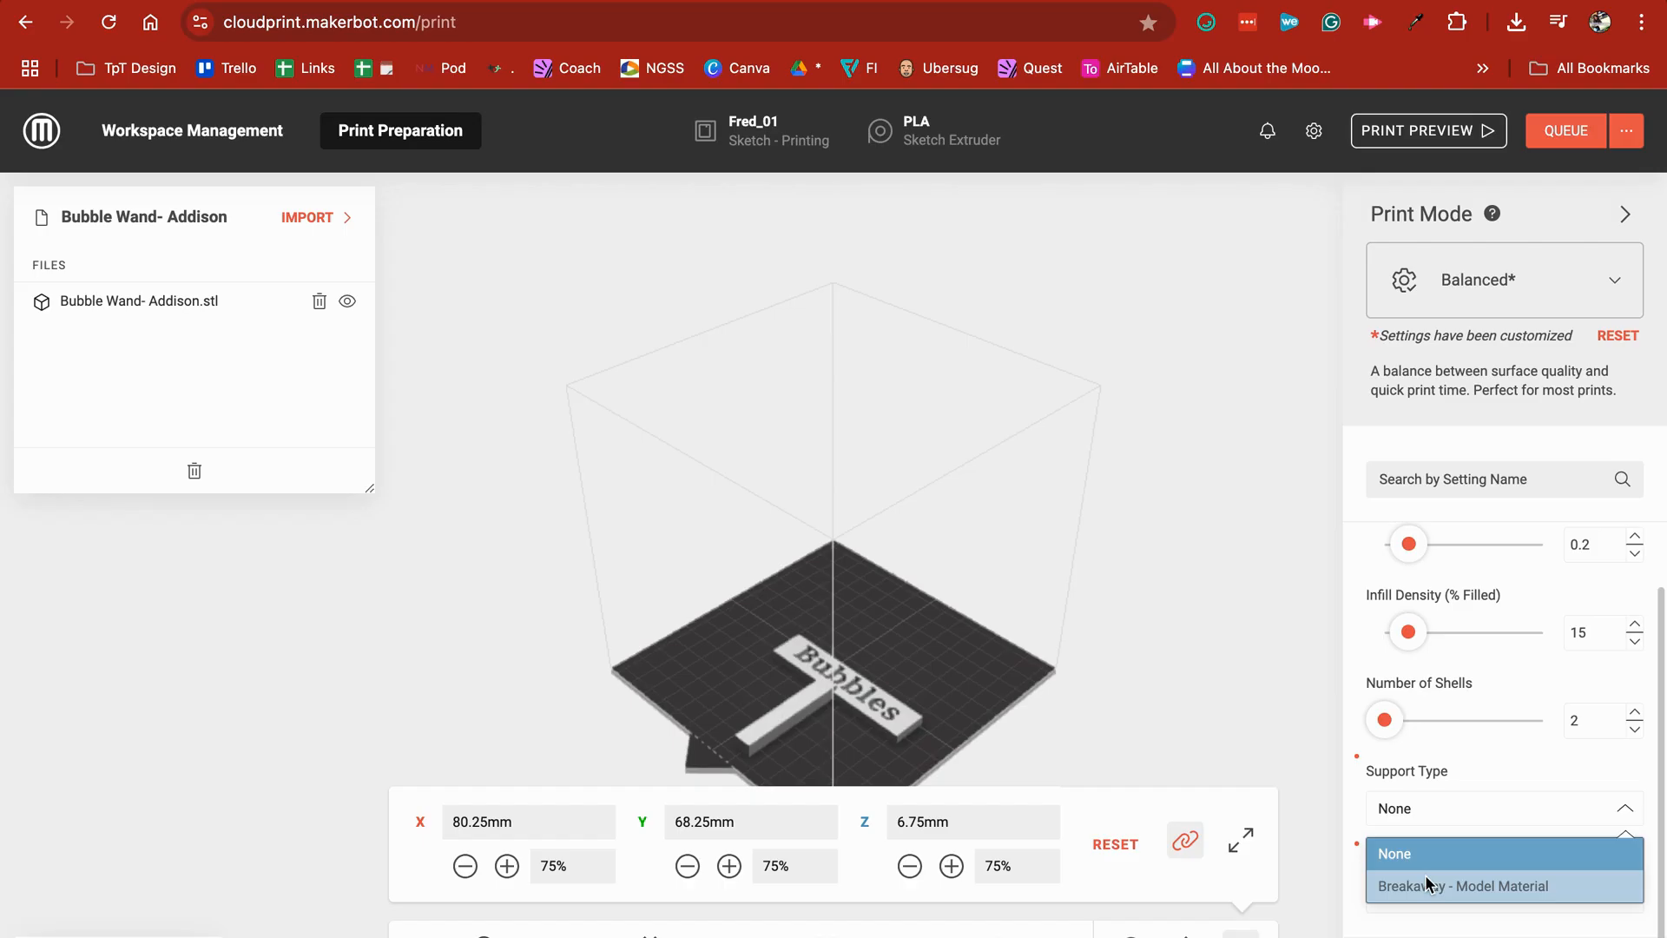
click(1366, 807)
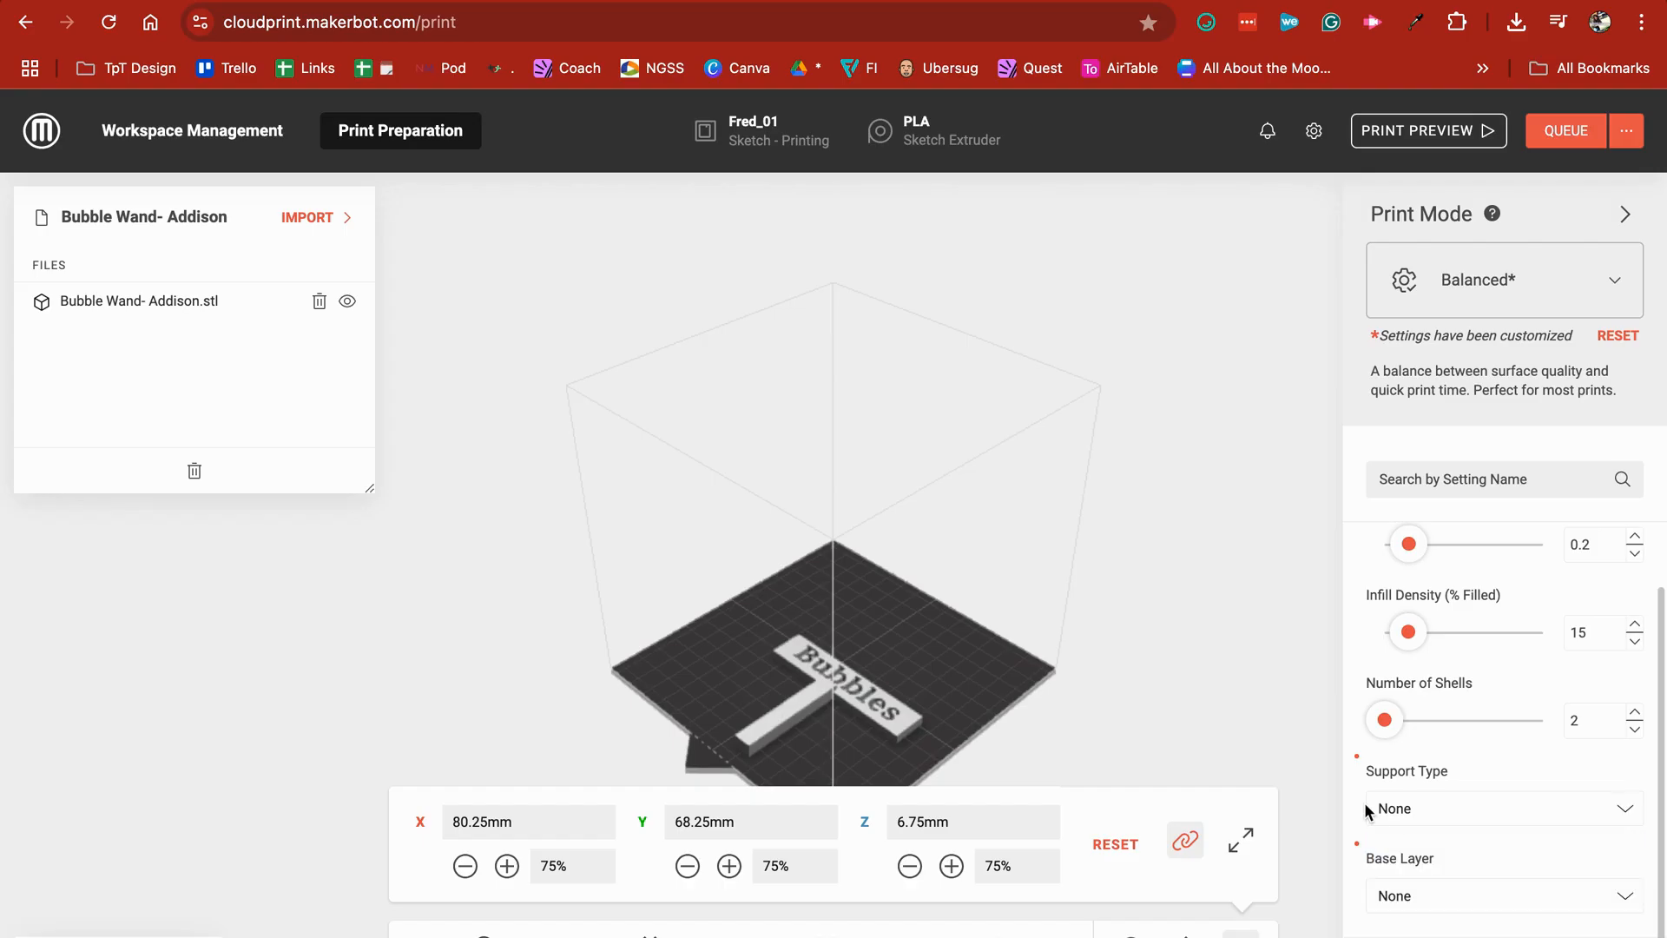
click(1431, 885)
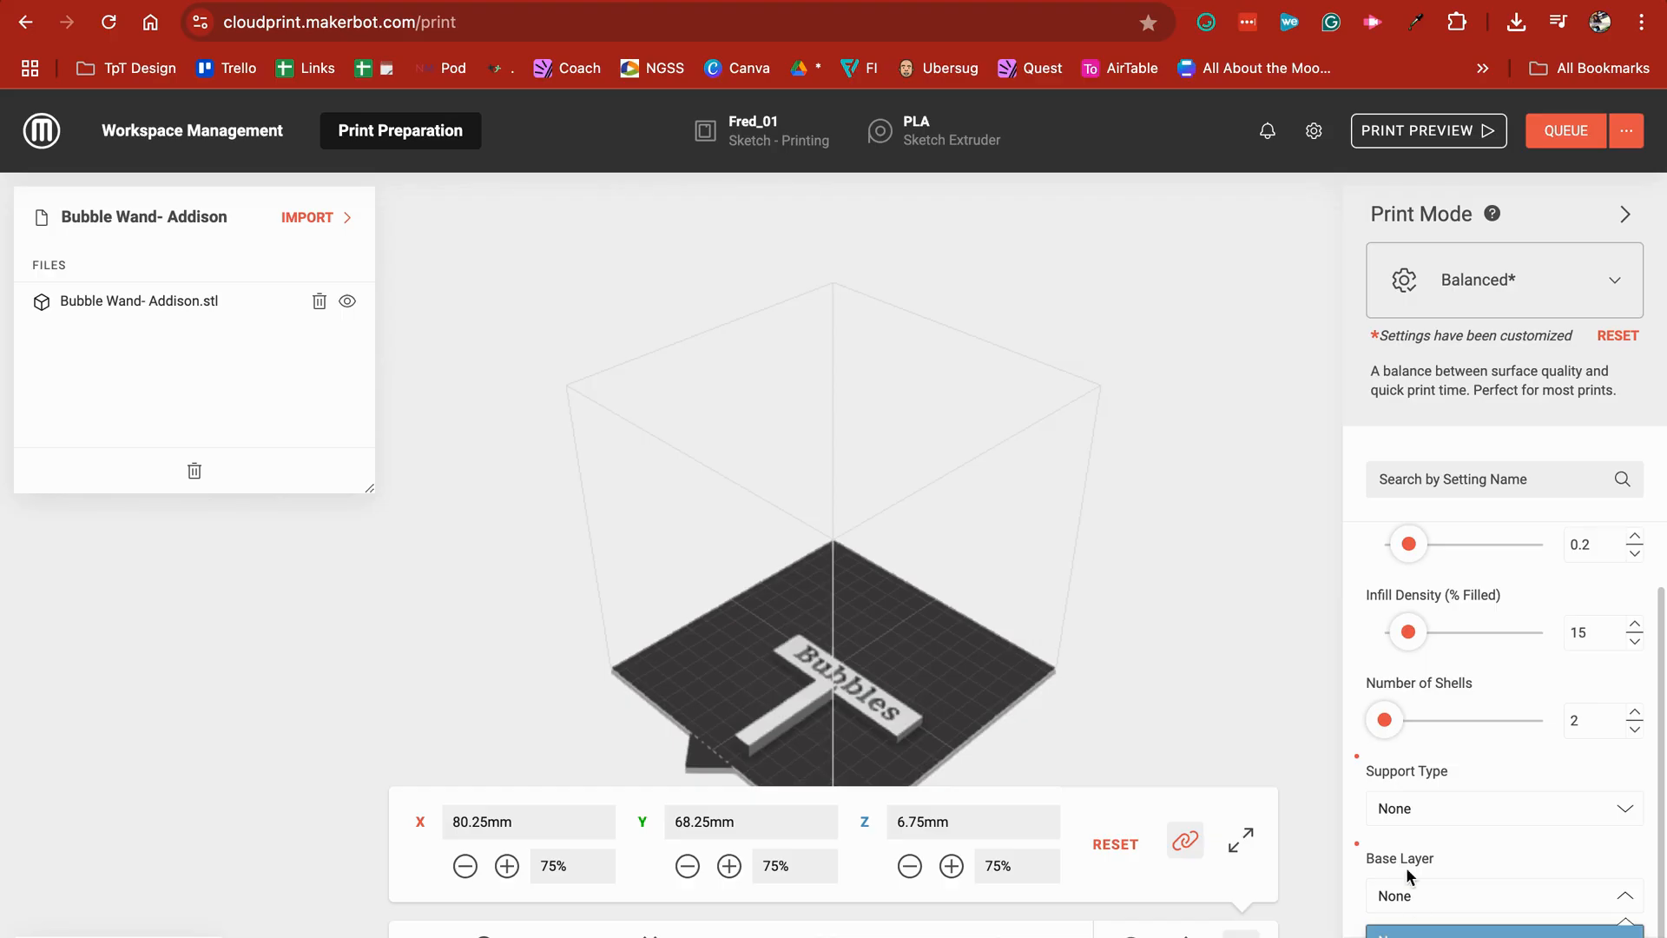
click(1353, 866)
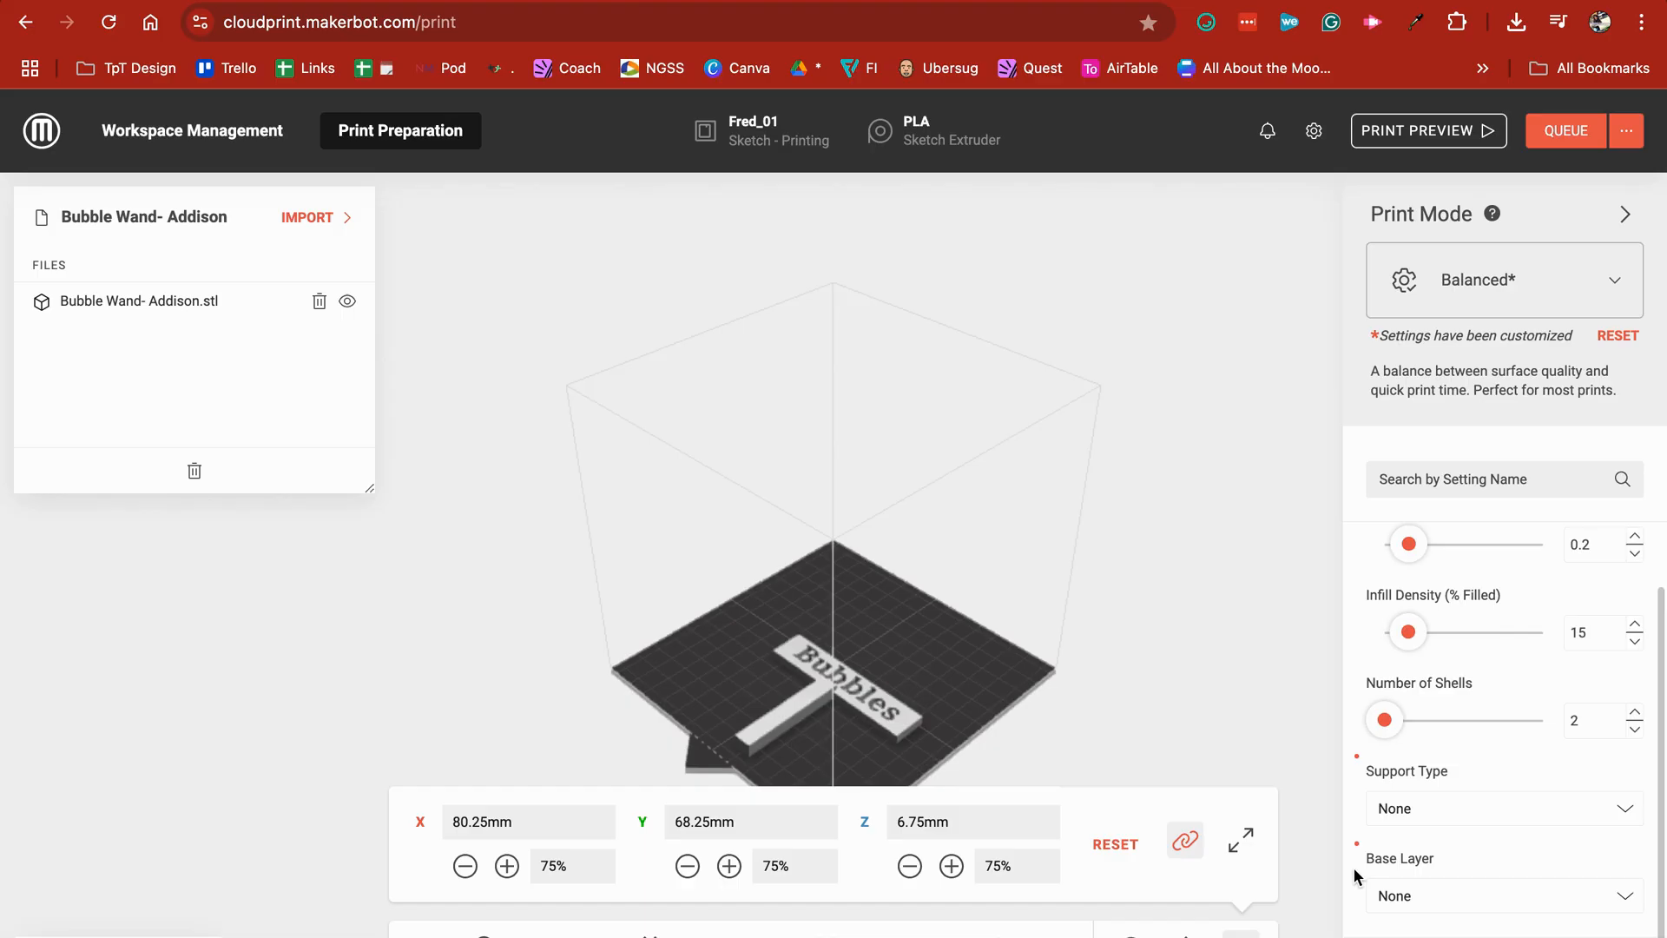
click(1553, 143)
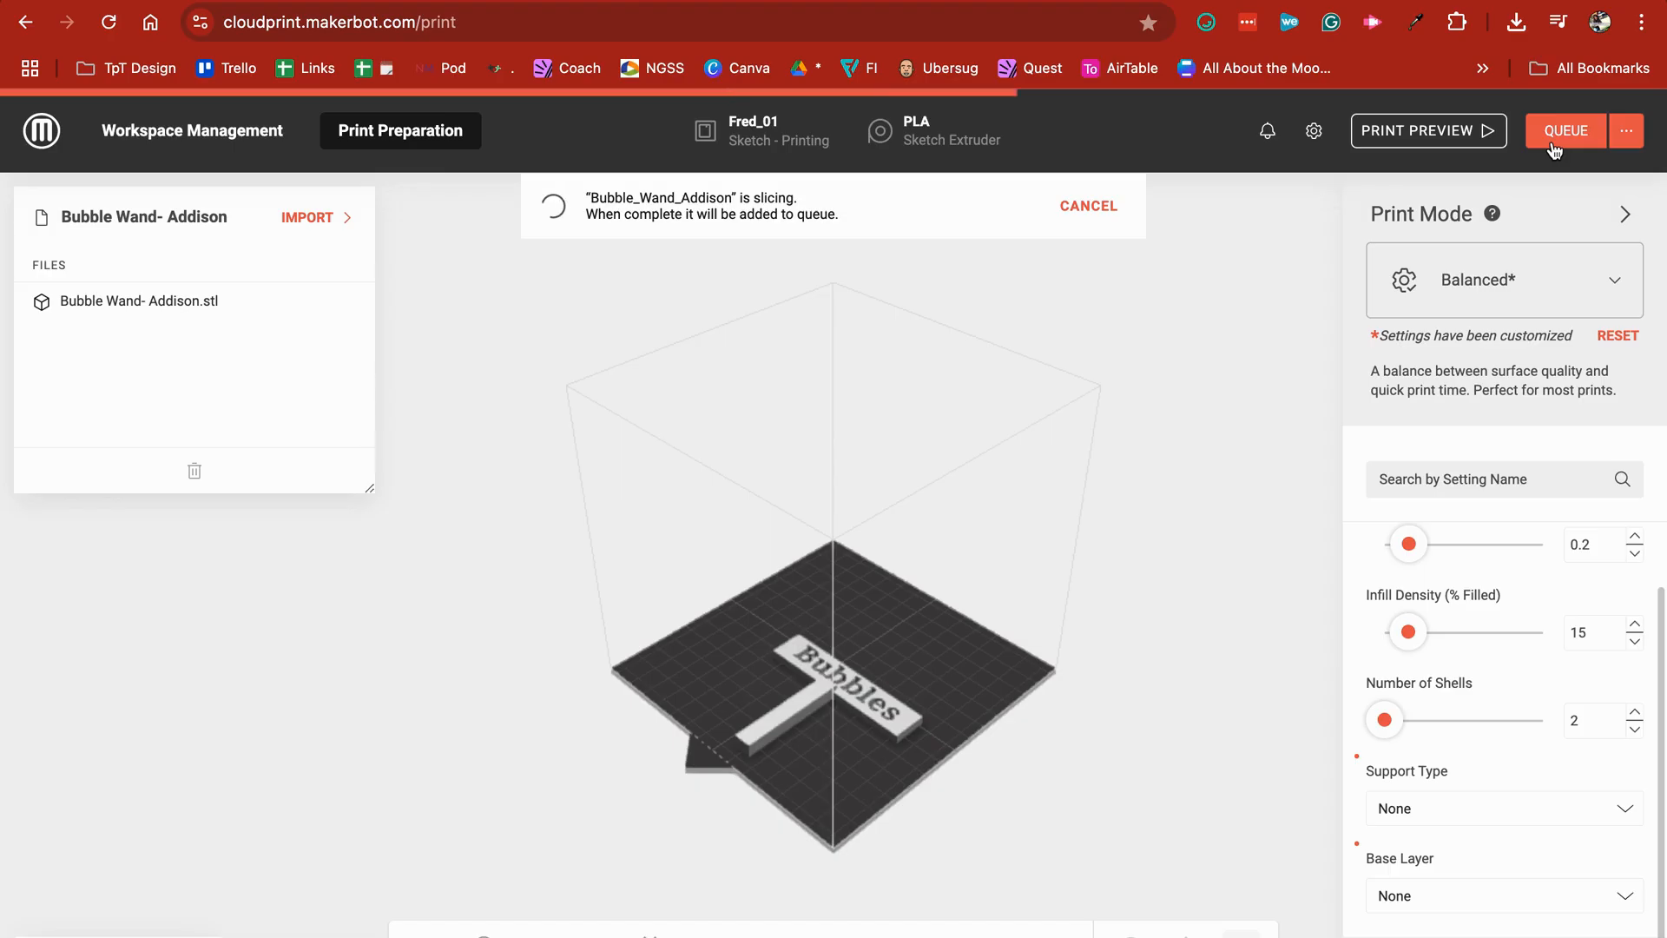
- Switch back to the student's bubble wand design in Tinkercad
mouse_move(1519, 1)
click(269, 2)
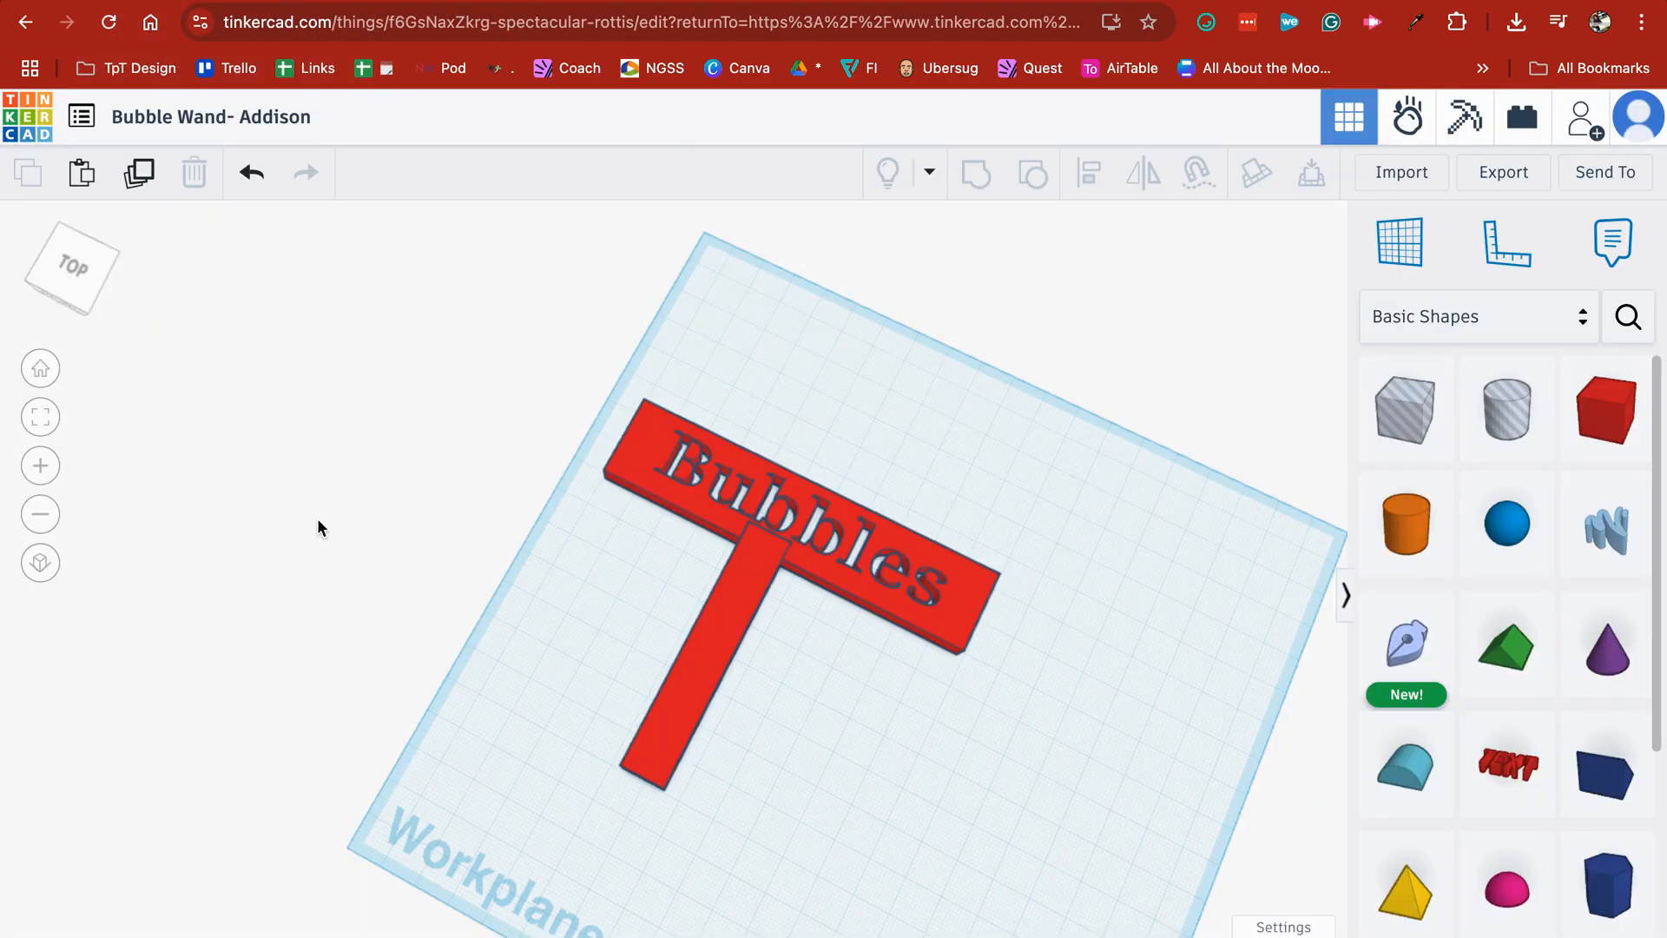